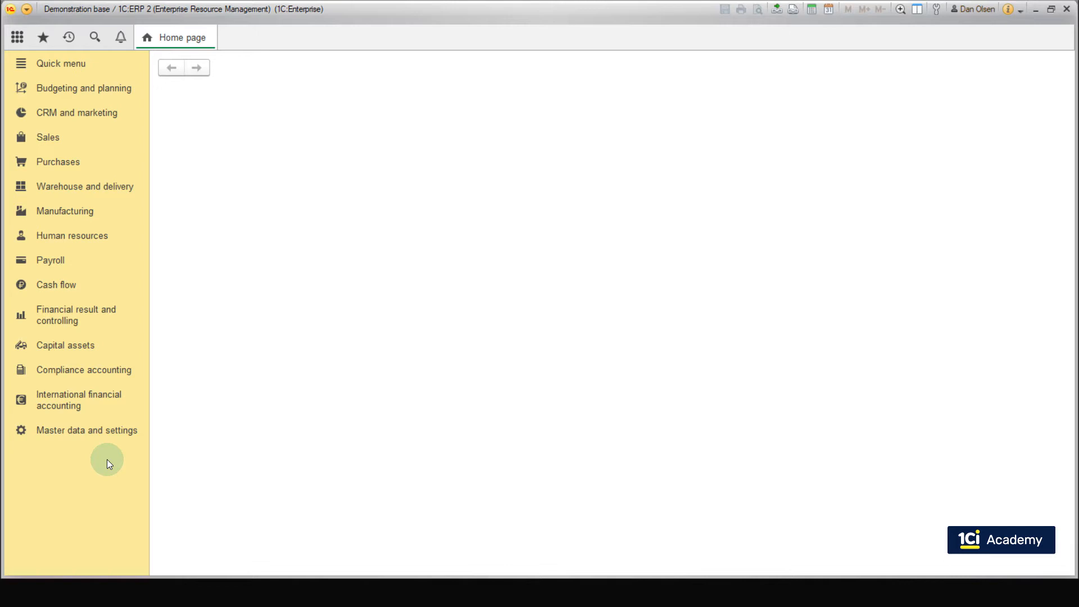
- Open the Purchases settings in the master data and show the purchase order options
click(77, 438)
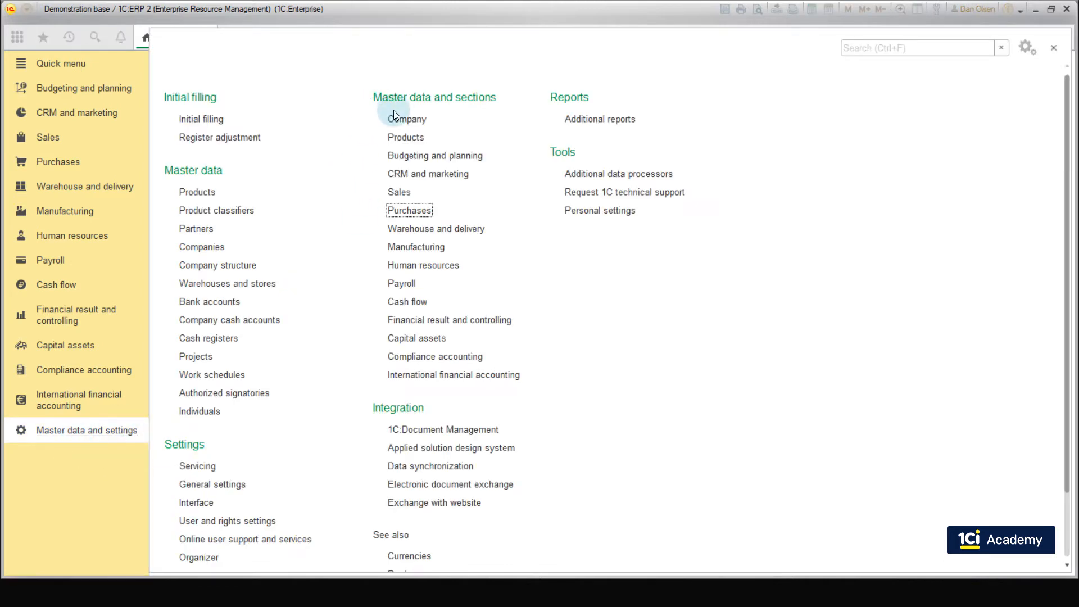
click(415, 212)
click(244, 351)
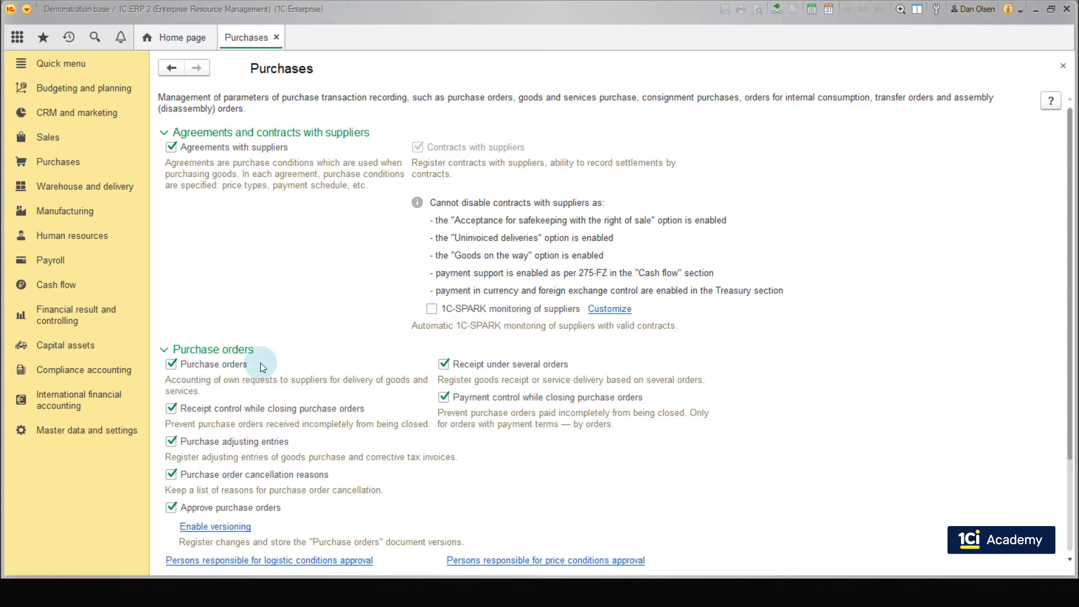
- Open the purchase orders list and start creating orders by plan
click(66, 162)
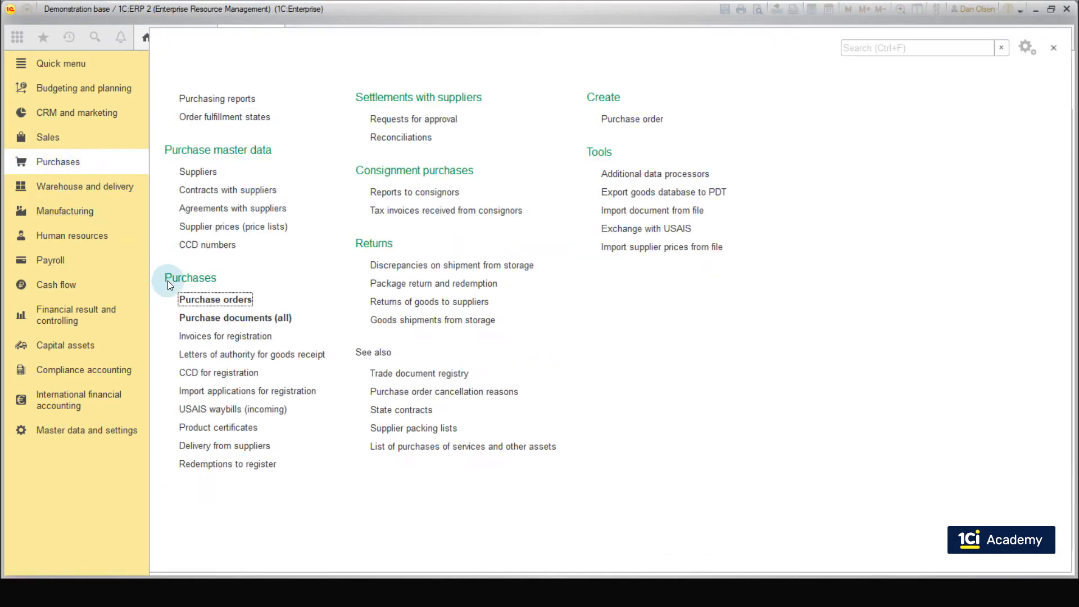
click(194, 299)
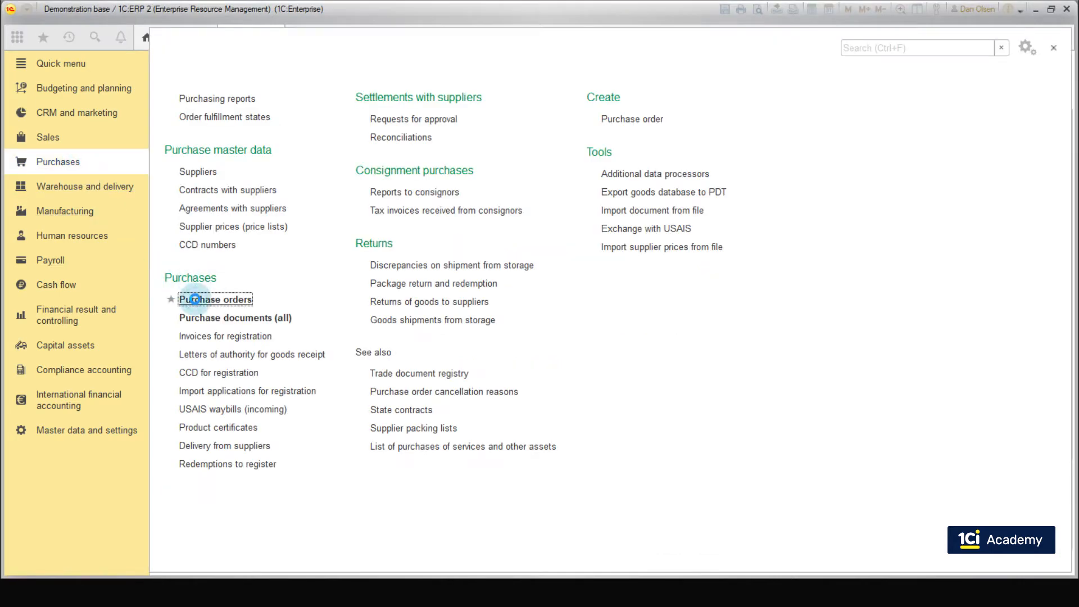
click(212, 141)
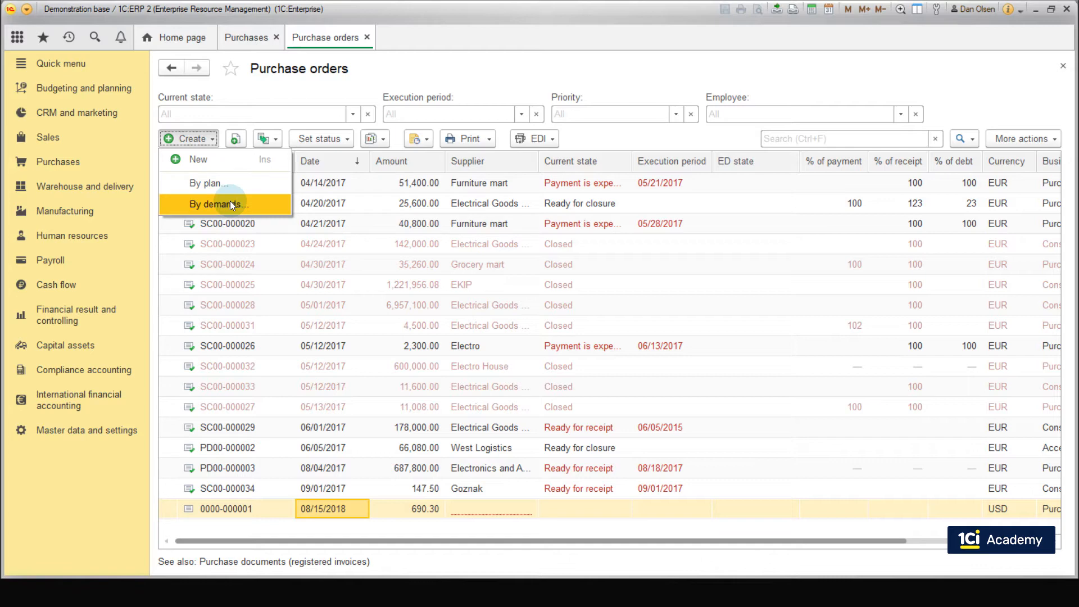
click(228, 184)
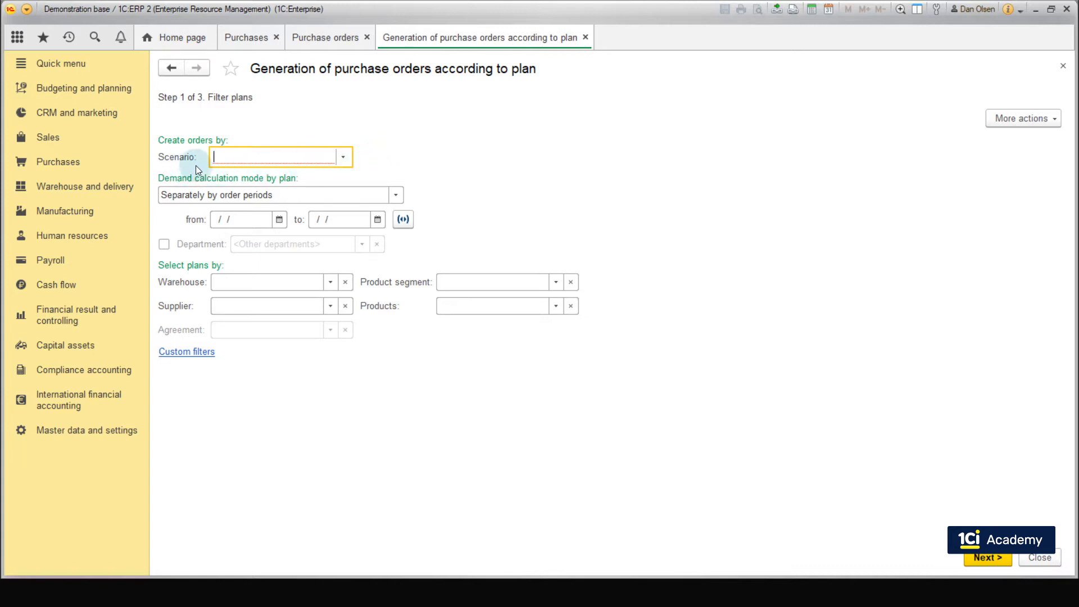
- Choose SBS monthly plan as the scenario for generating the purchase orders
click(345, 156)
click(248, 208)
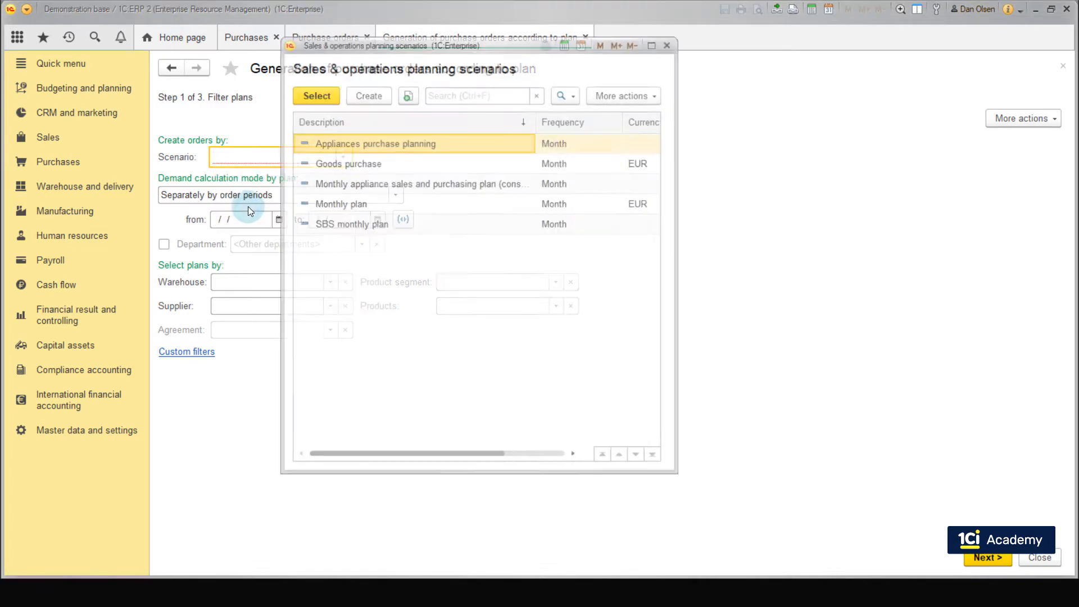
click(326, 224)
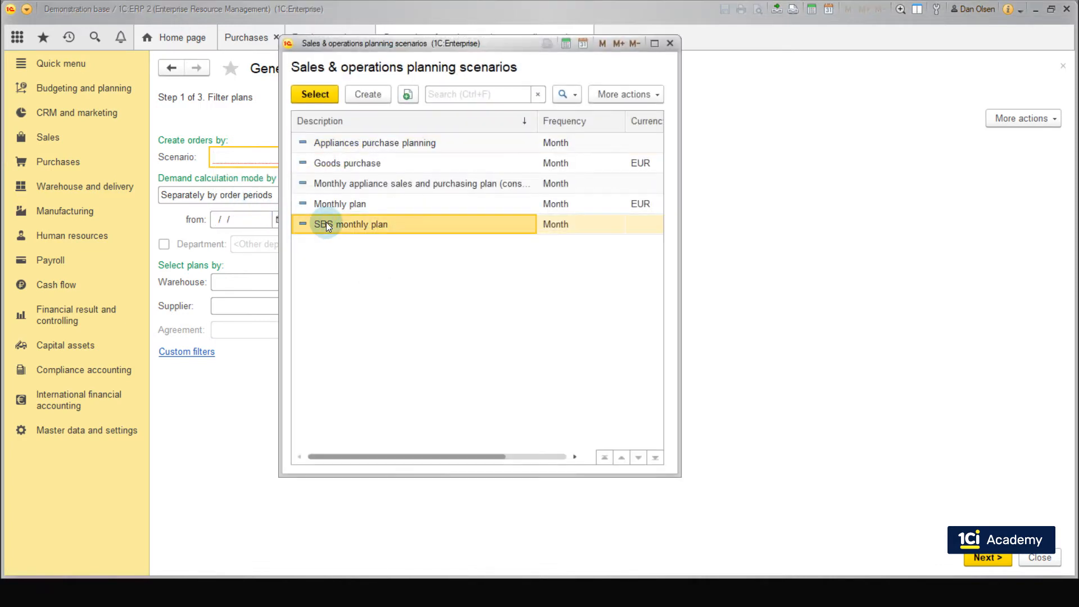
click(328, 100)
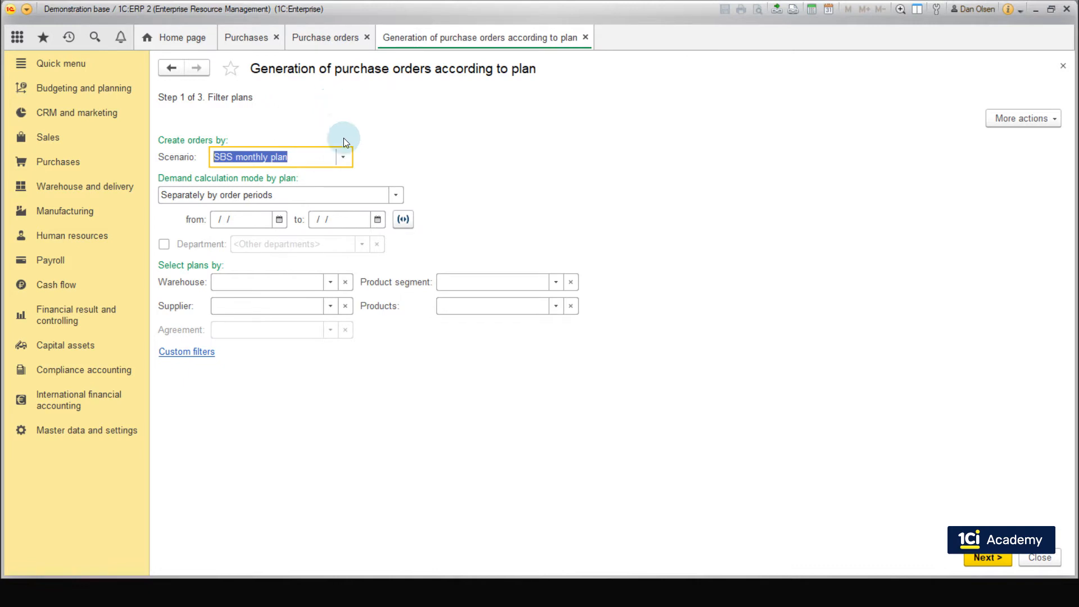
- Set the order period to April 2019 and proceed to determining the order content and volume
click(402, 219)
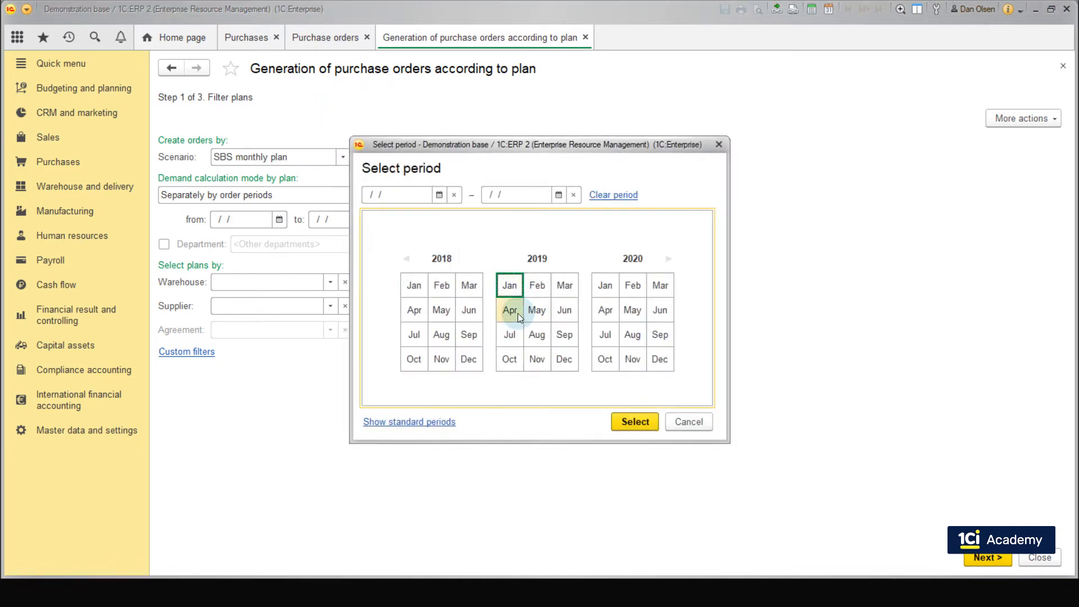
click(511, 310)
click(633, 424)
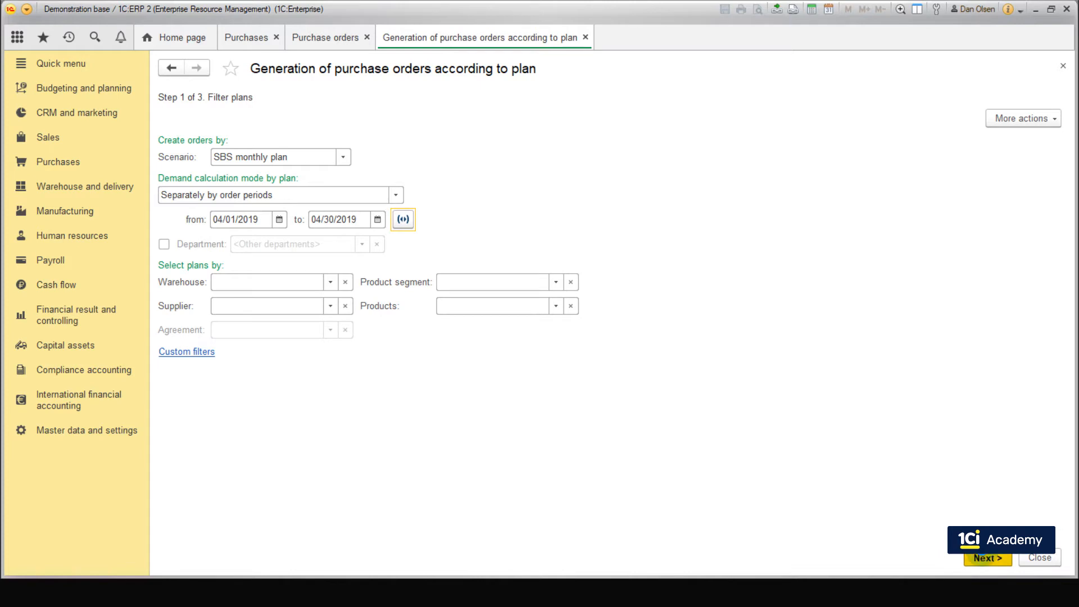
click(988, 558)
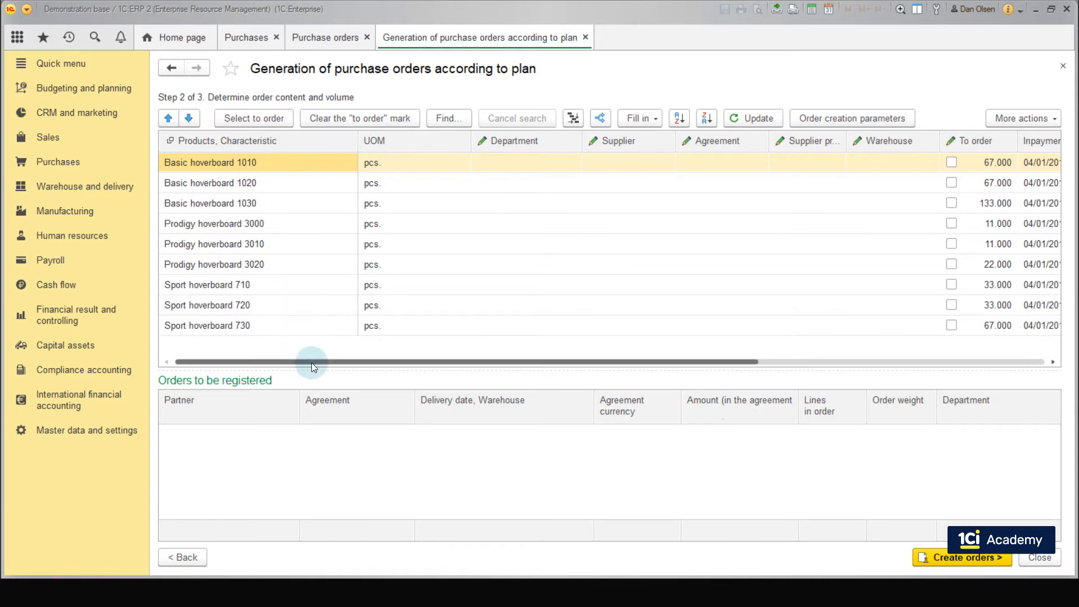
- Mark all nine hoverboard products for ordering, from Basic hoverboard 1010 to Sport hoverboard 730
drag(311, 362, 512, 366)
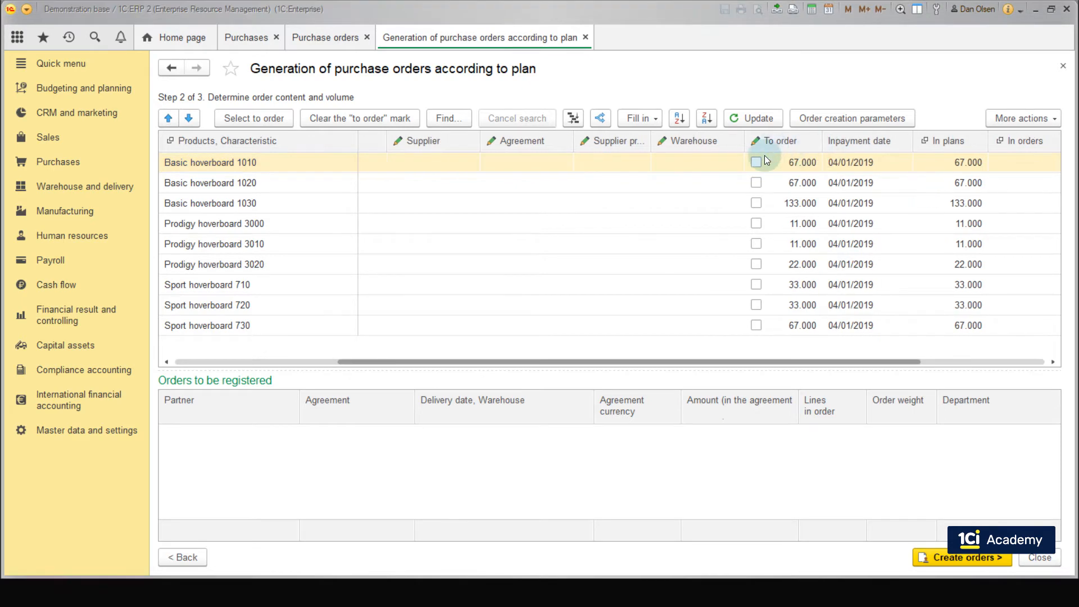
click(764, 158)
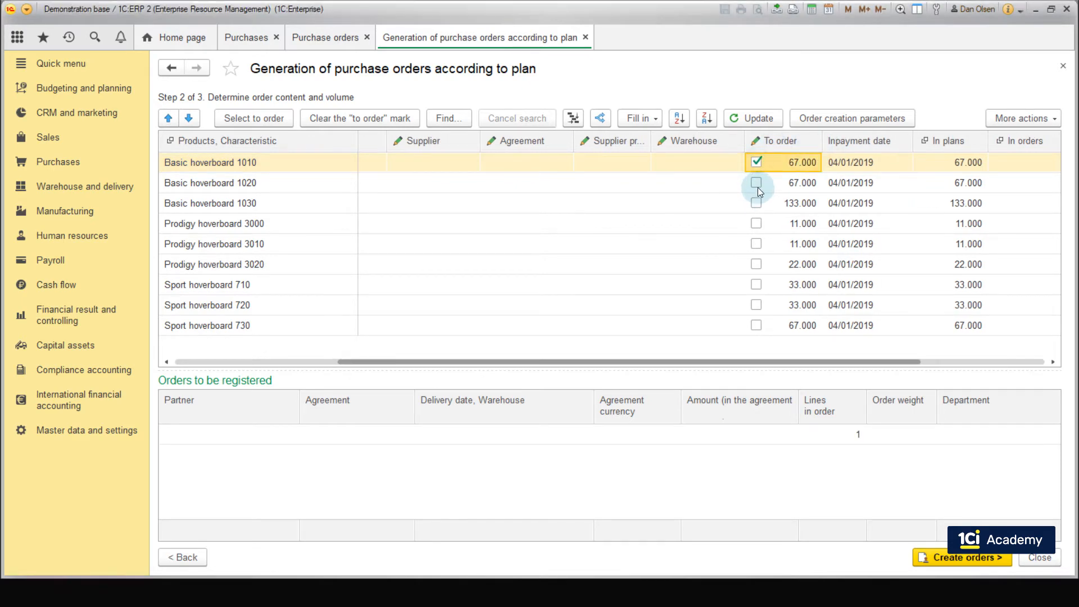
click(757, 186)
click(757, 203)
click(757, 223)
click(756, 243)
click(757, 264)
click(756, 284)
click(756, 305)
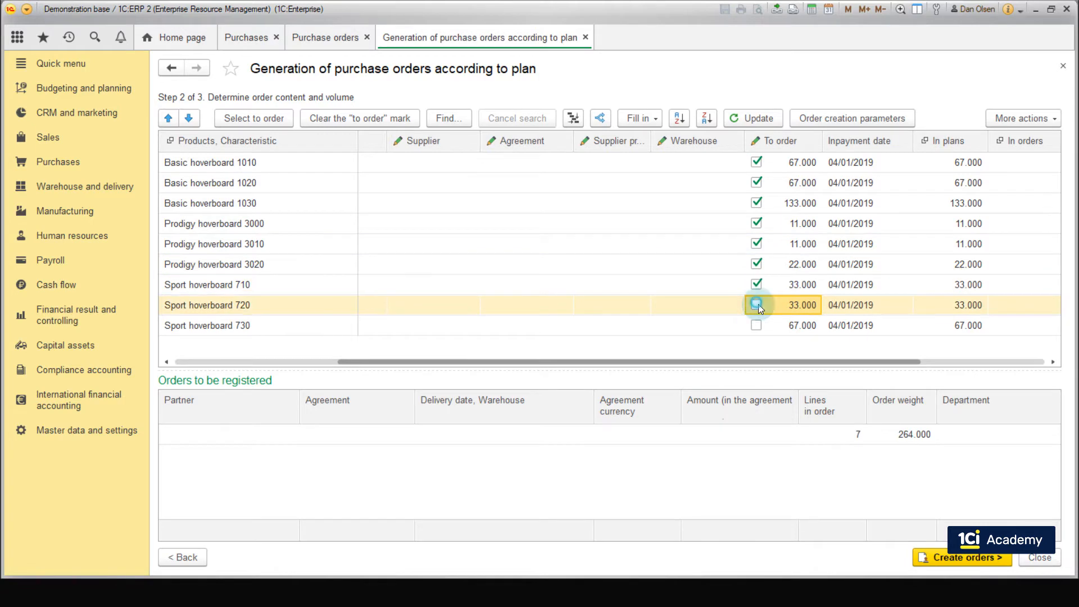
click(760, 328)
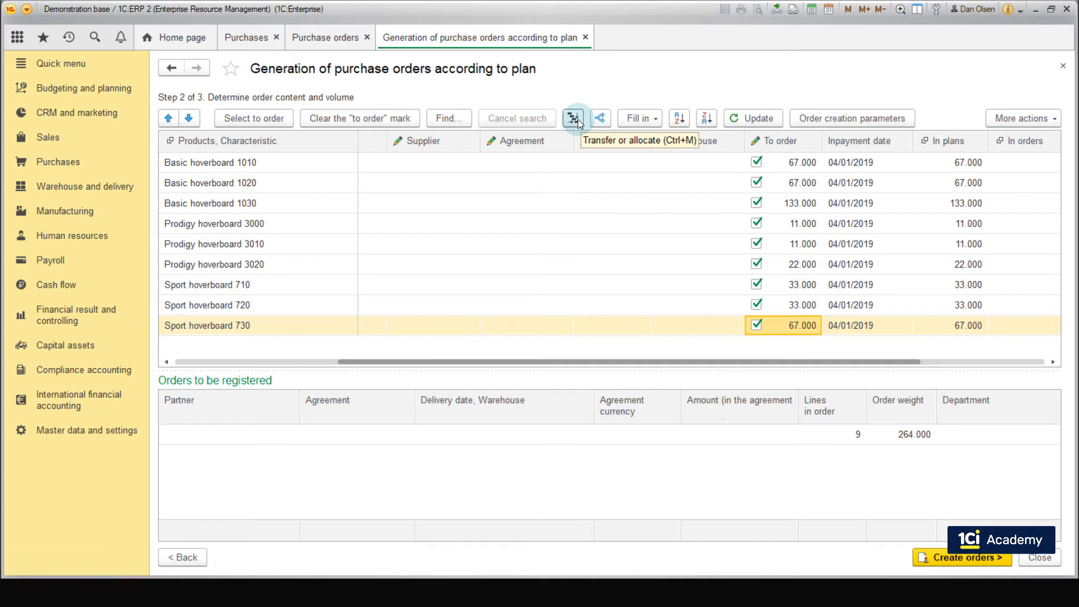
- Allocate the quantities of all product lines proportionally over 2 periods, rounding up to 1
click(556, 163)
drag(554, 177, 538, 304)
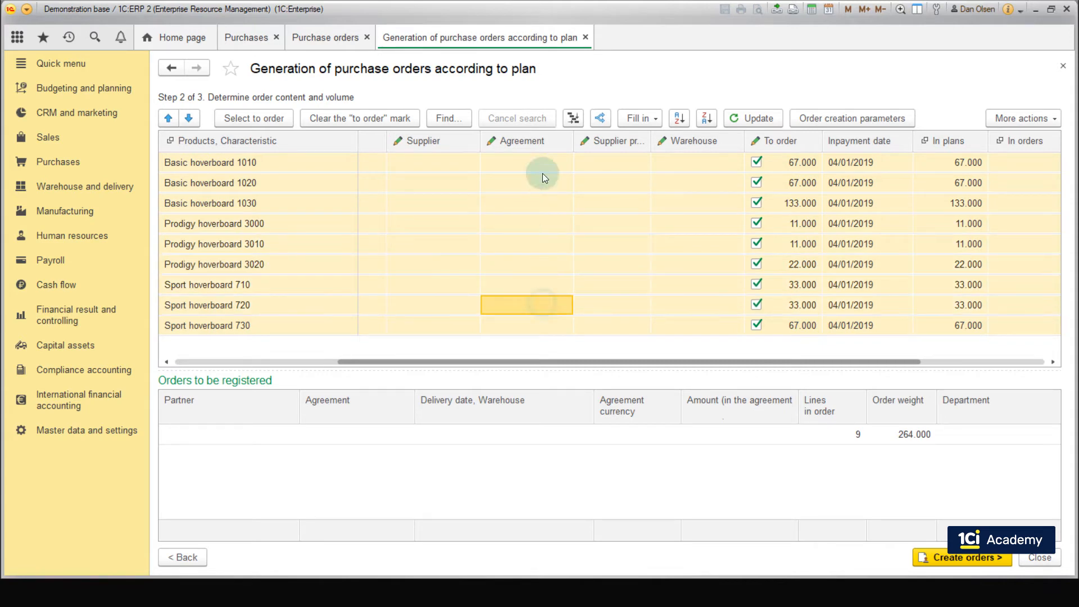
click(574, 118)
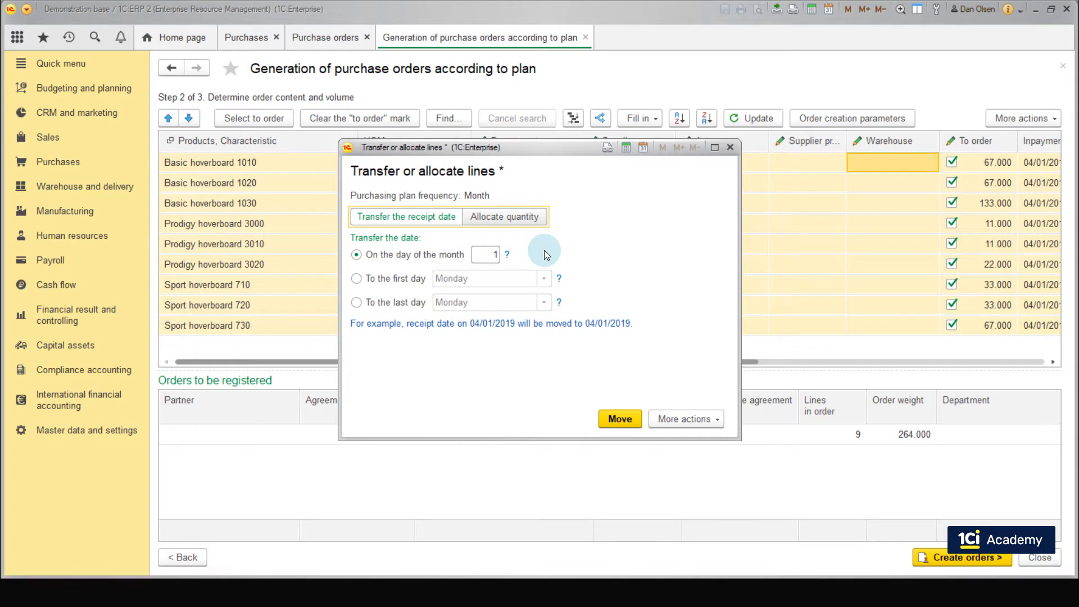
click(504, 218)
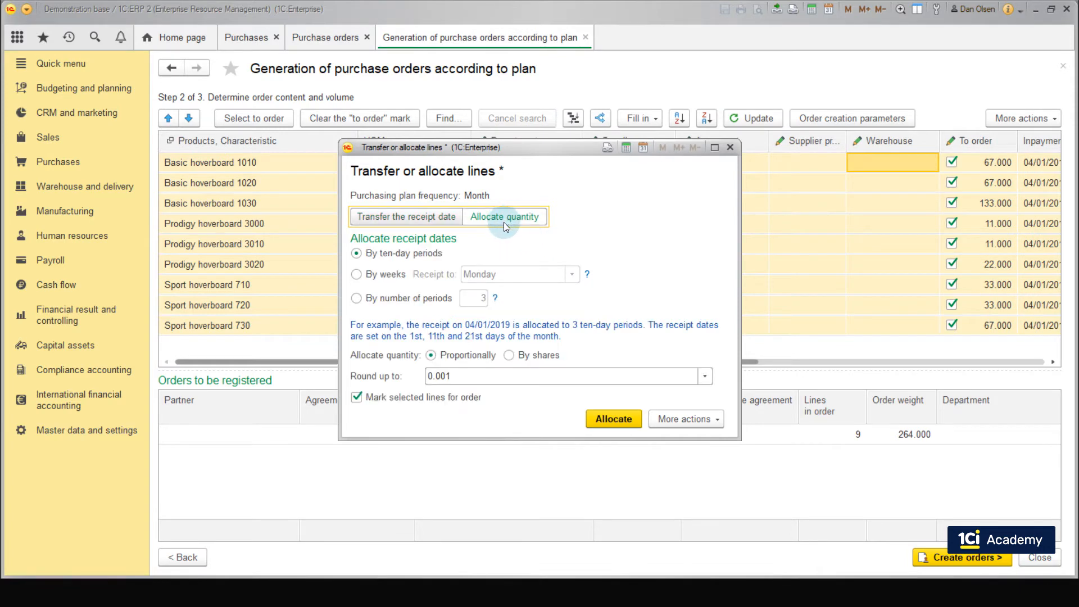
click(470, 302)
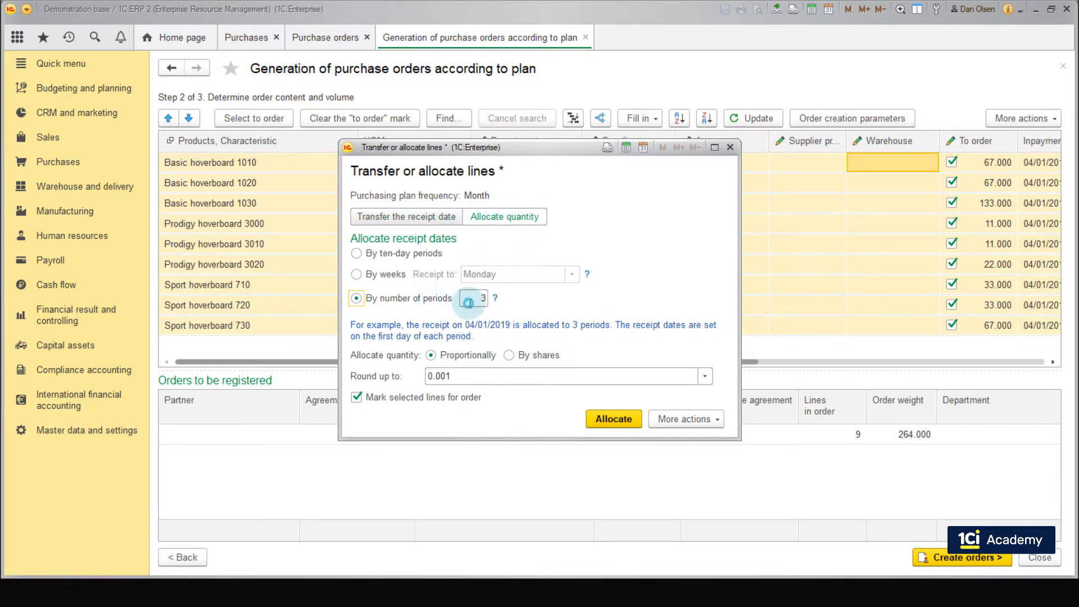
text(2)
click(482, 370)
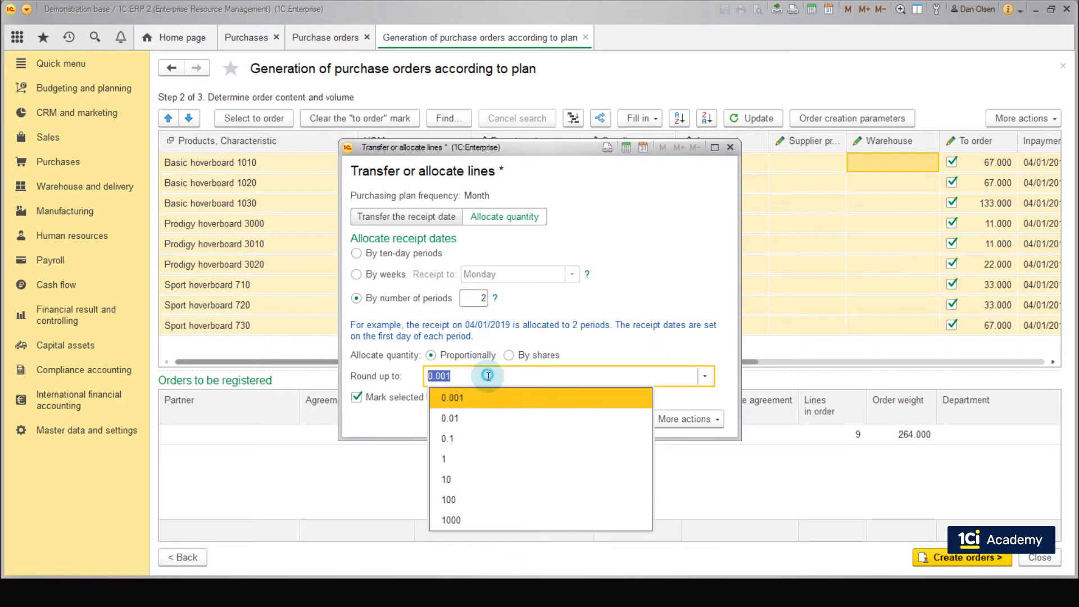
click(519, 454)
click(626, 427)
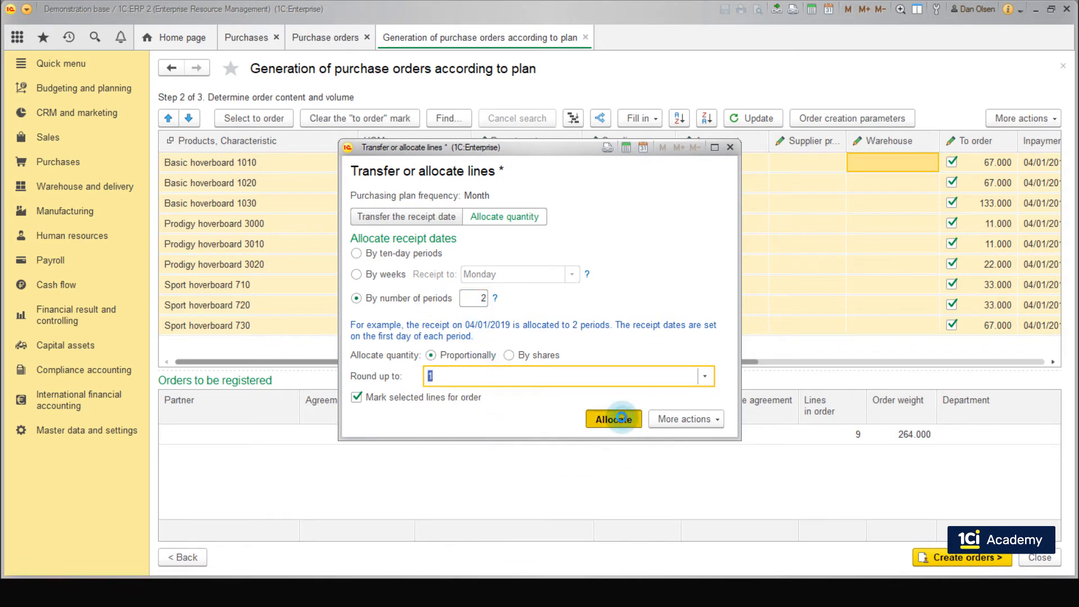
- Remove the order marks from all nine hoverboard lines dated 04/16/2019
drag(706, 364, 867, 371)
scroll(872, 217, down, 3)
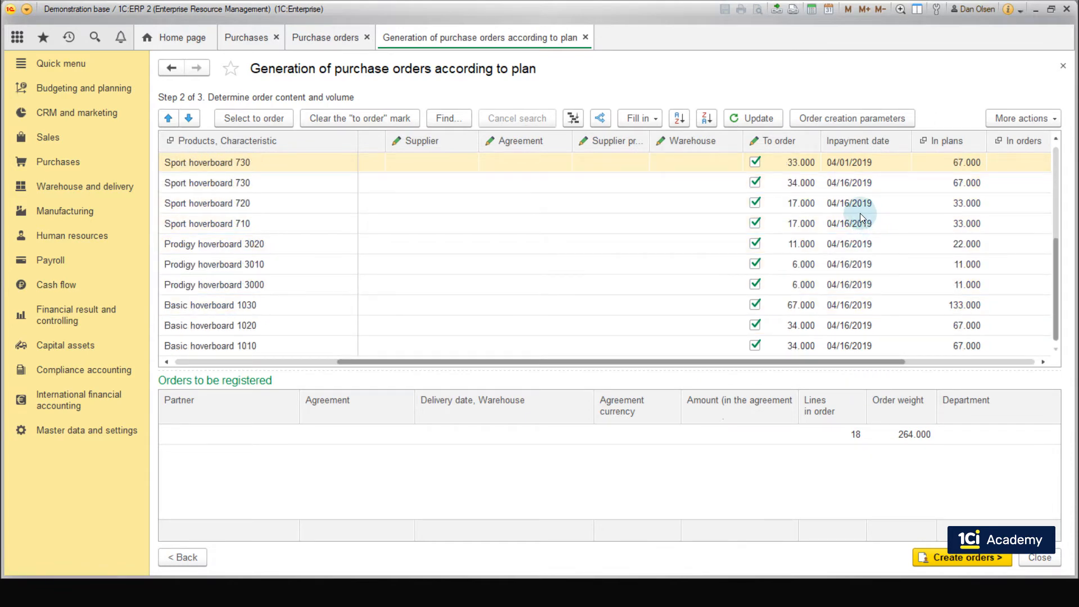
click(755, 183)
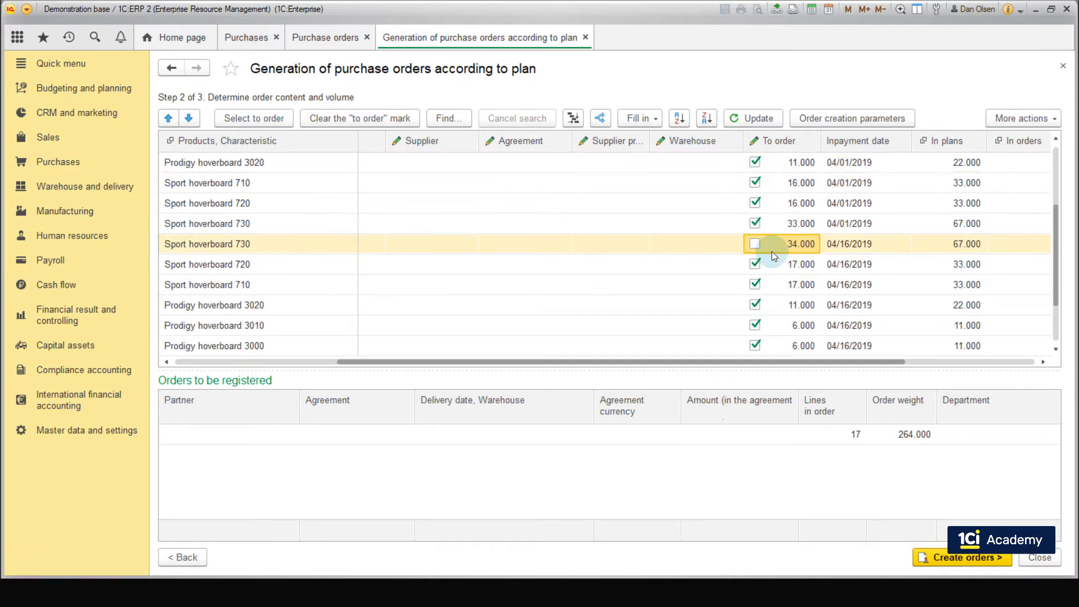
click(755, 204)
click(755, 224)
click(755, 244)
click(756, 264)
click(755, 285)
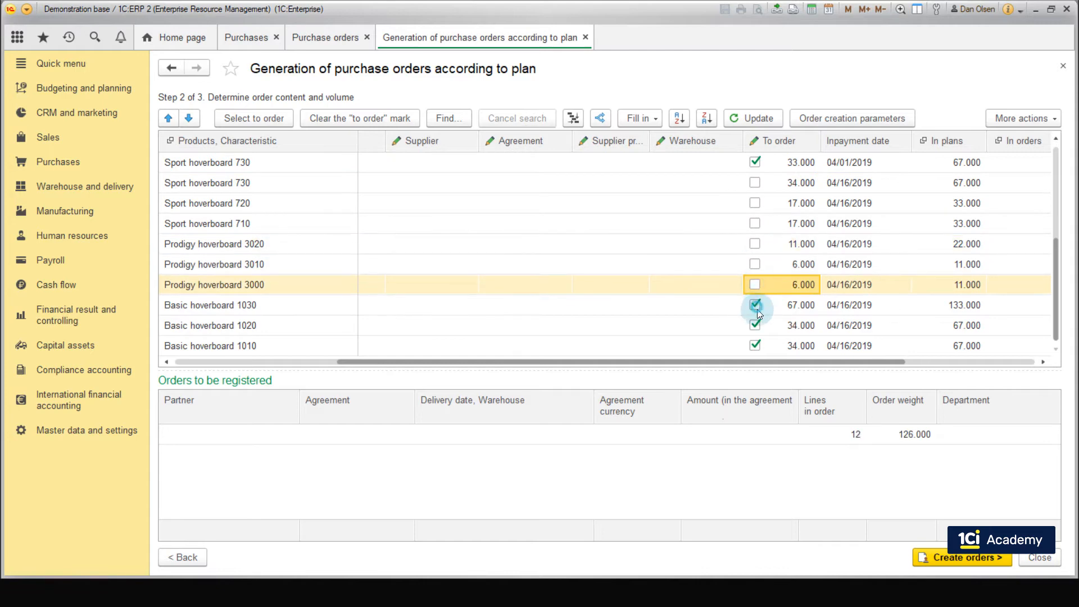
click(755, 304)
click(755, 325)
click(762, 344)
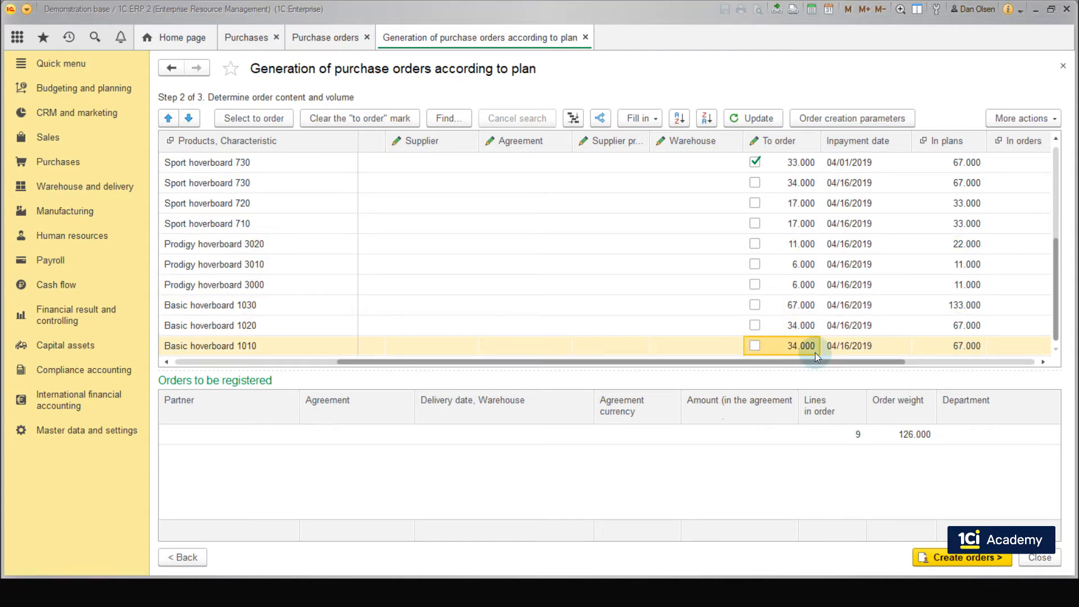
- Create the order from the marked lines and open the generated purchase order
click(964, 559)
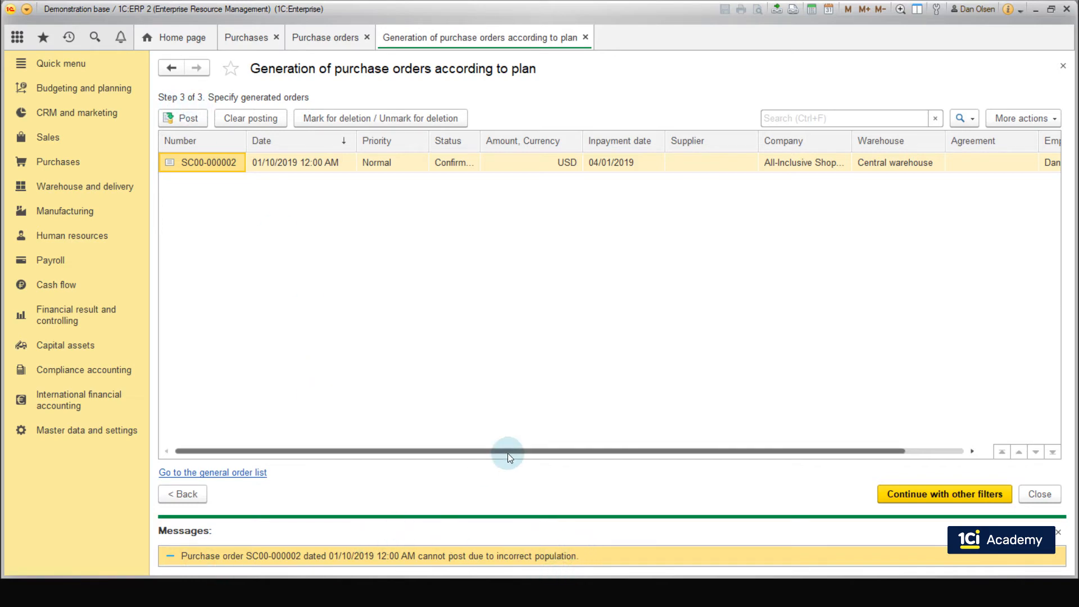
double_click(547, 368)
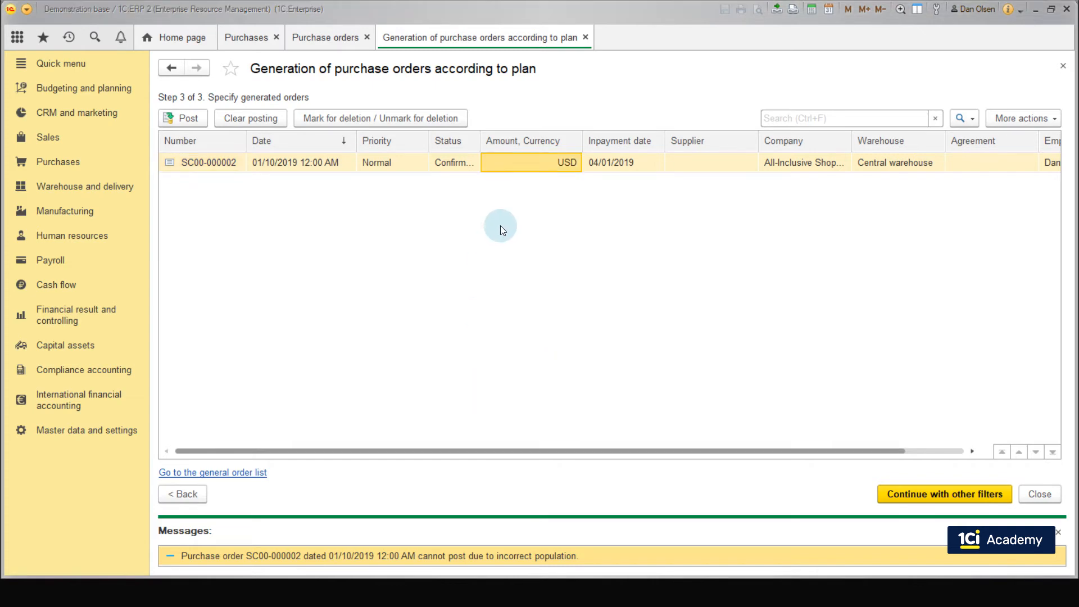
double_click(525, 166)
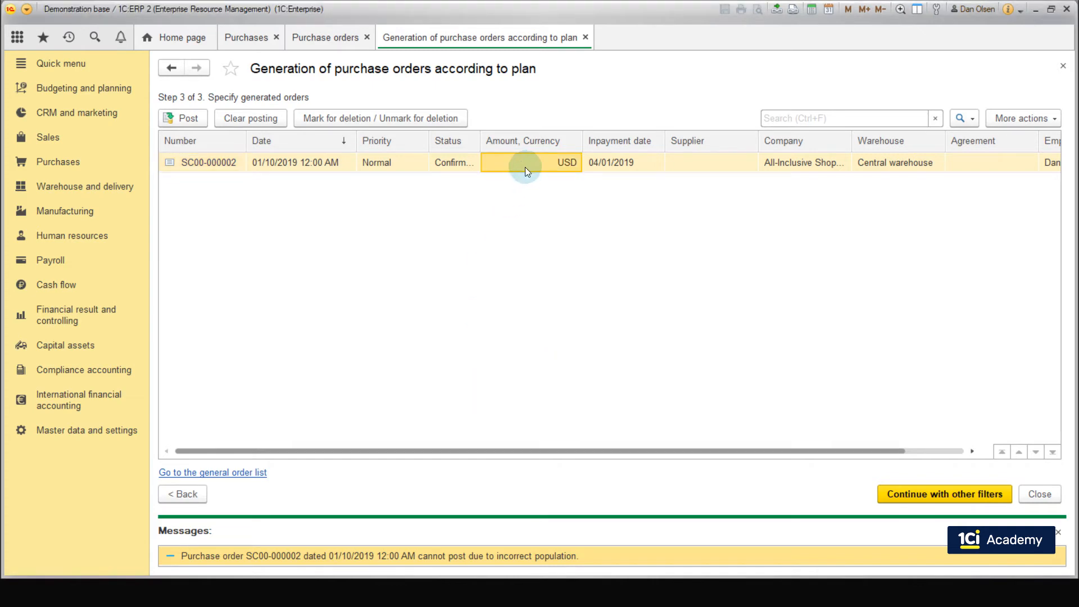
- Select Magic Hoverboards GmbH as the supplier of the purchase order
click(392, 221)
click(405, 222)
click(343, 245)
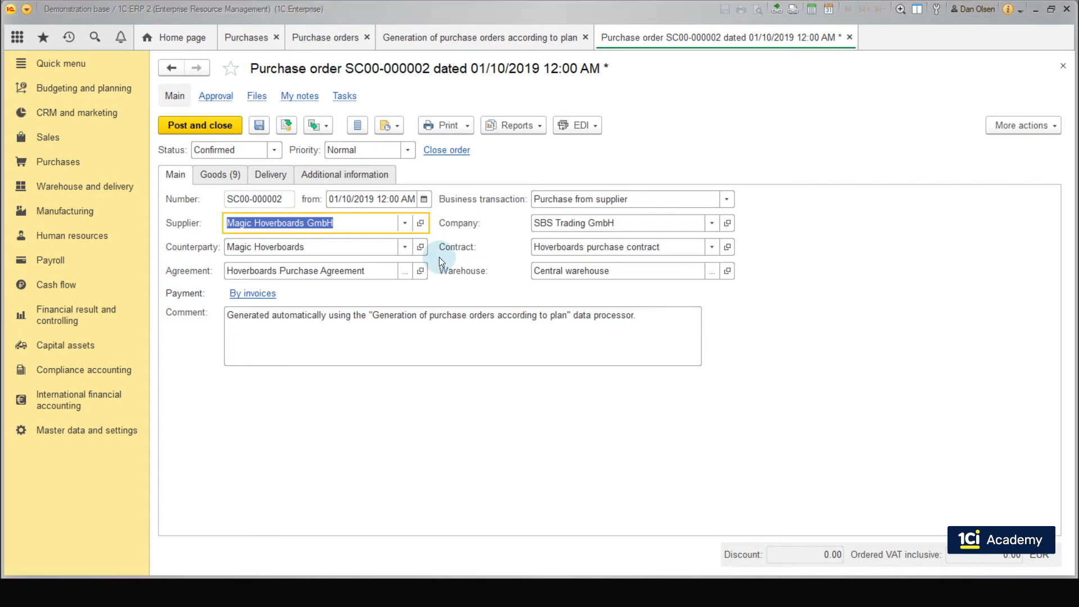
- Fill in the prices of all nine goods lines by the Magic Hoverboards Prices 1 supplier price type
click(231, 177)
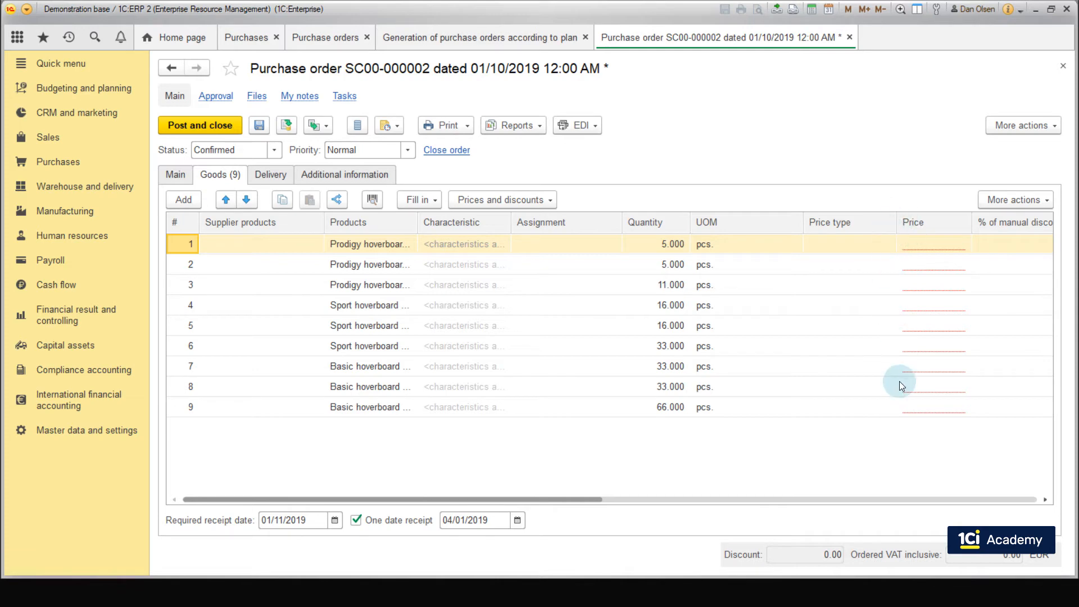
click(524, 248)
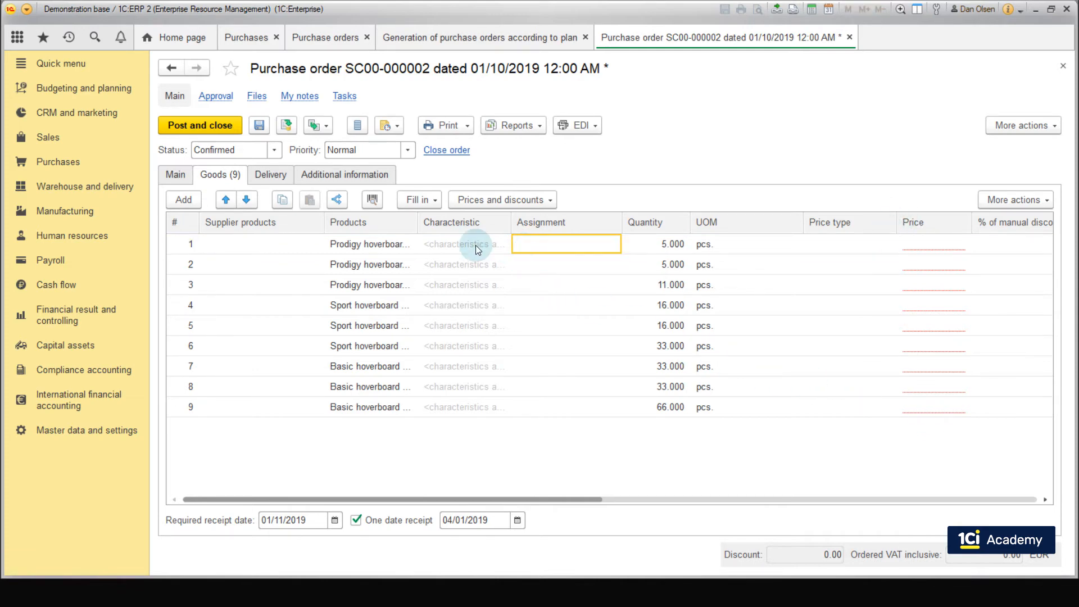
click(474, 245)
shift+click(512, 262)
shift+click(526, 286)
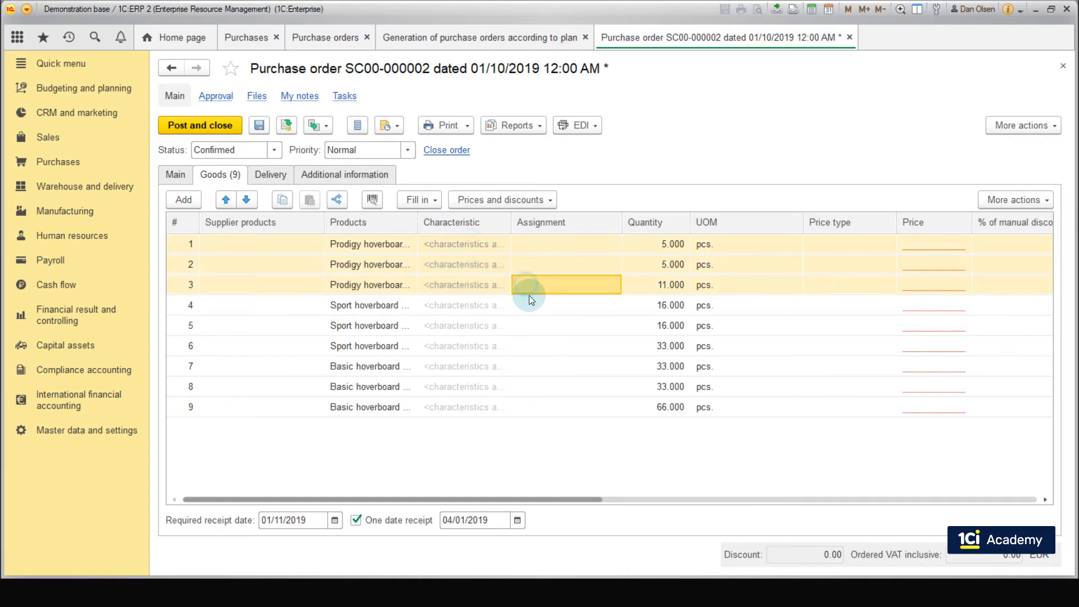
ctrl+click(529, 307)
ctrl+click(533, 326)
ctrl+click(539, 364)
ctrl+click(538, 344)
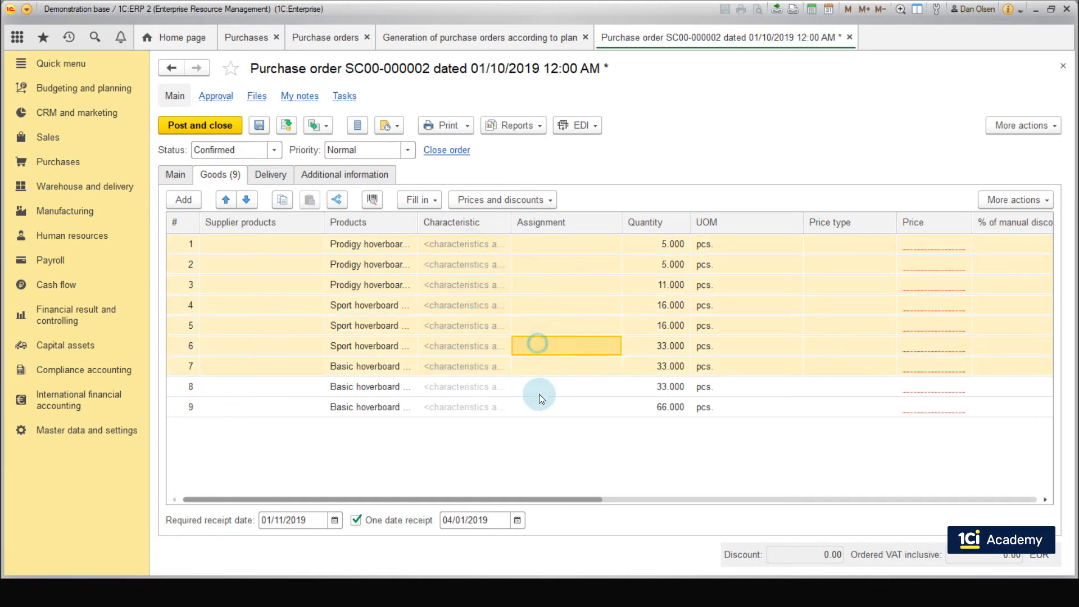
ctrl+click(539, 392)
ctrl+click(537, 402)
click(522, 201)
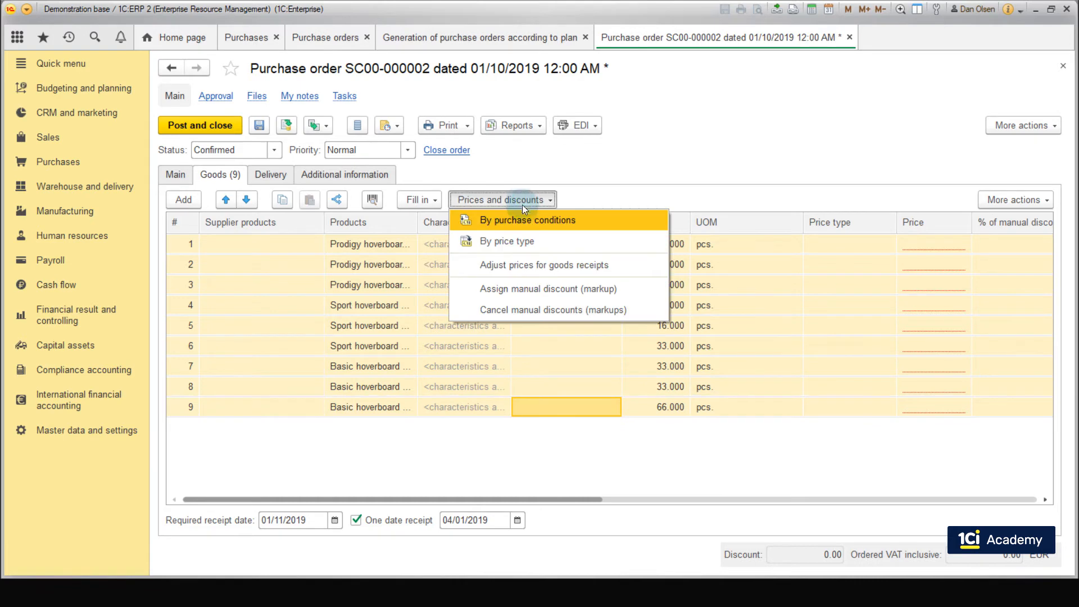
click(525, 240)
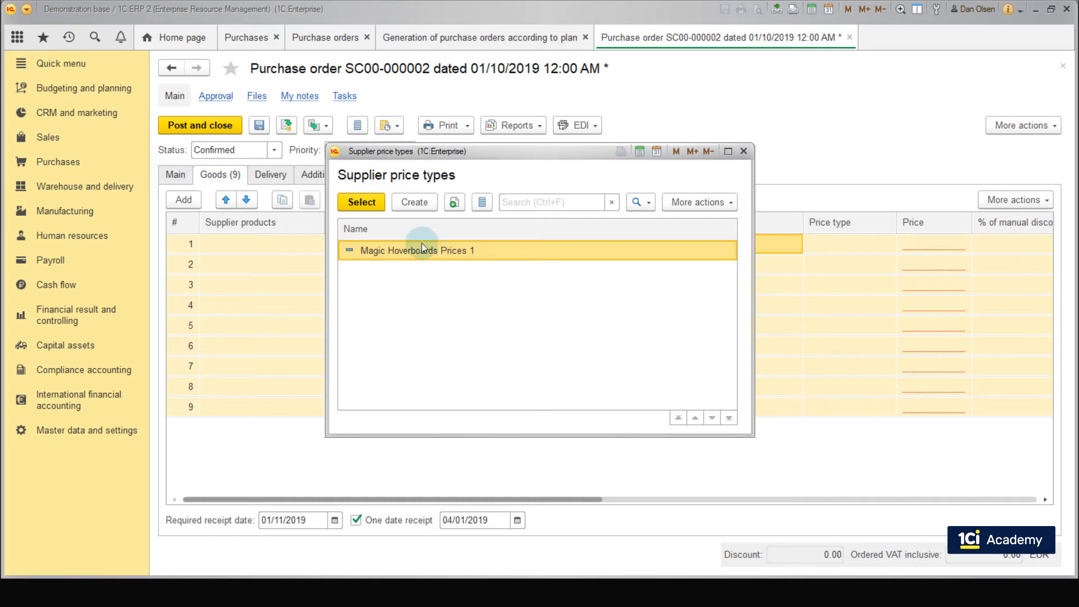
click(378, 205)
drag(518, 501, 783, 528)
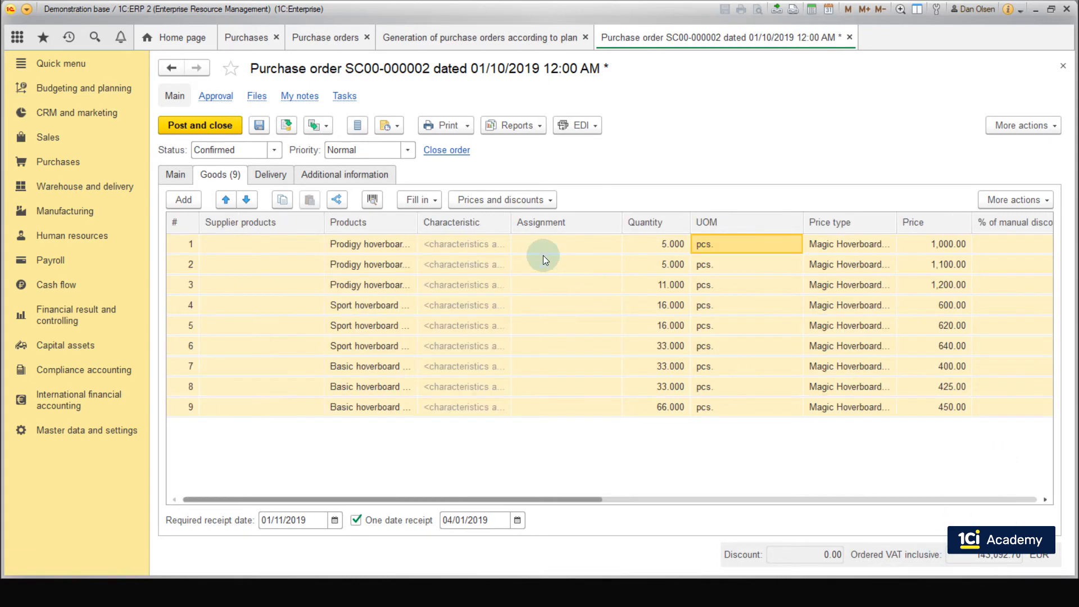
- Check the delivery terms, set the order's department to Munich Purchasing department, and post the purchase order
click(275, 175)
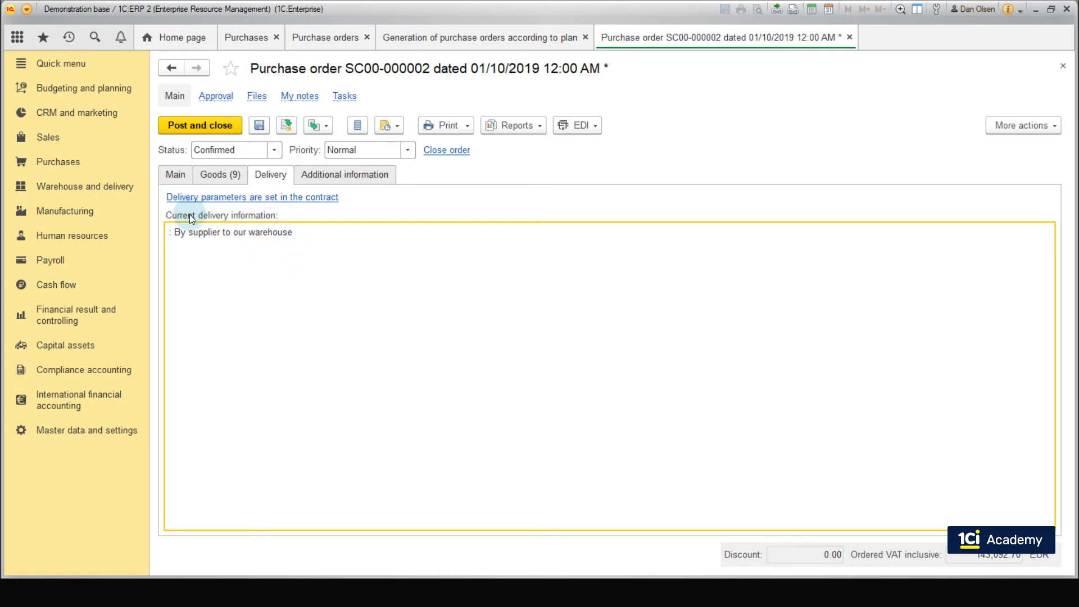
mouse_move(324, 221)
click(349, 178)
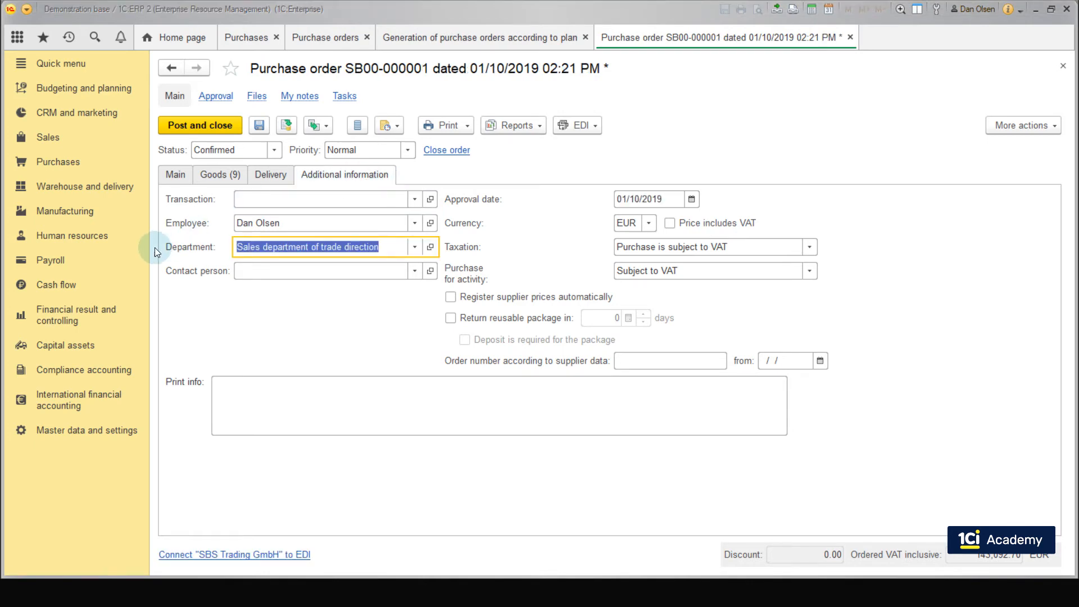
click(416, 246)
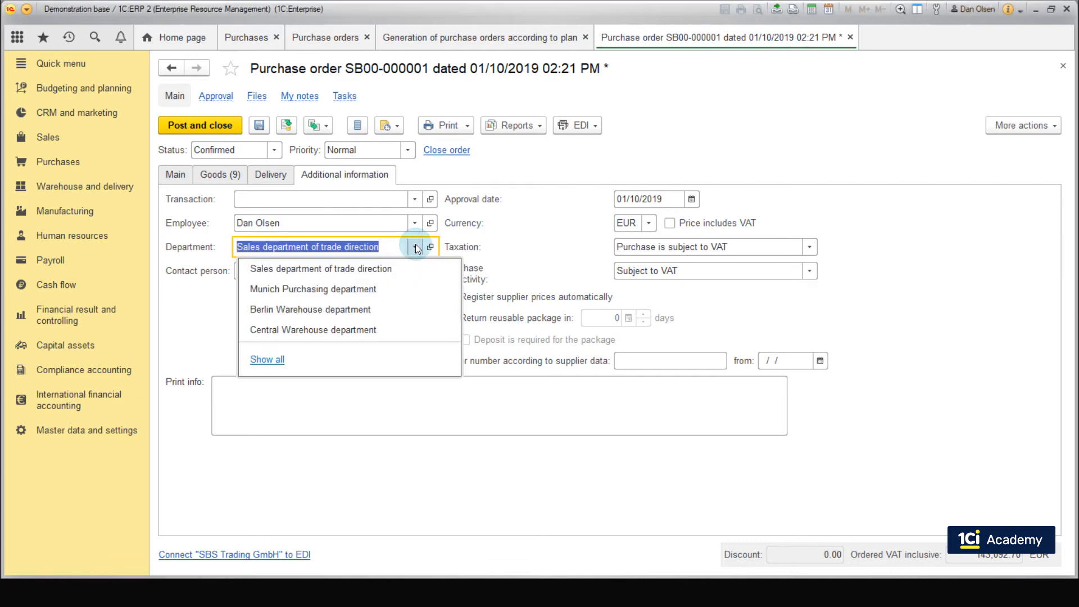
click(344, 292)
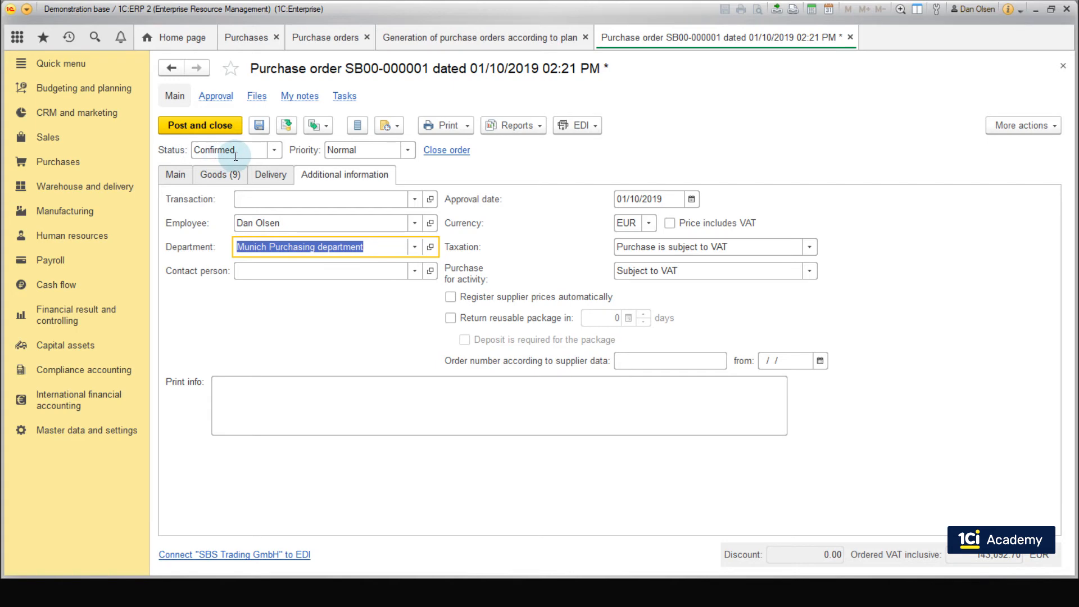
click(286, 124)
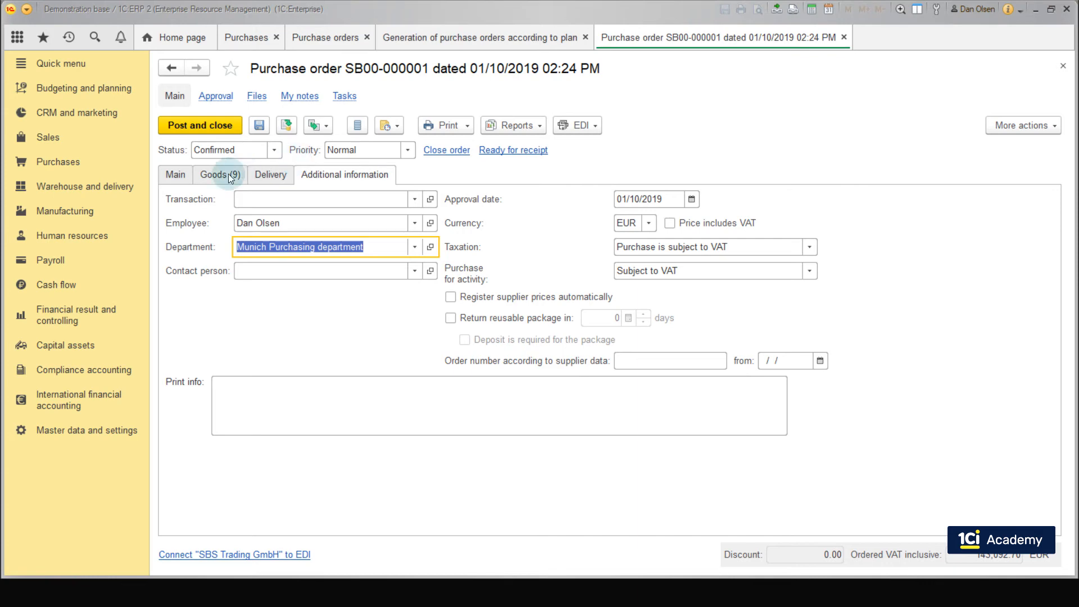
- Create a purchase of goods and services based on the purchase order, with Purchase from supplier as the business transaction
click(163, 174)
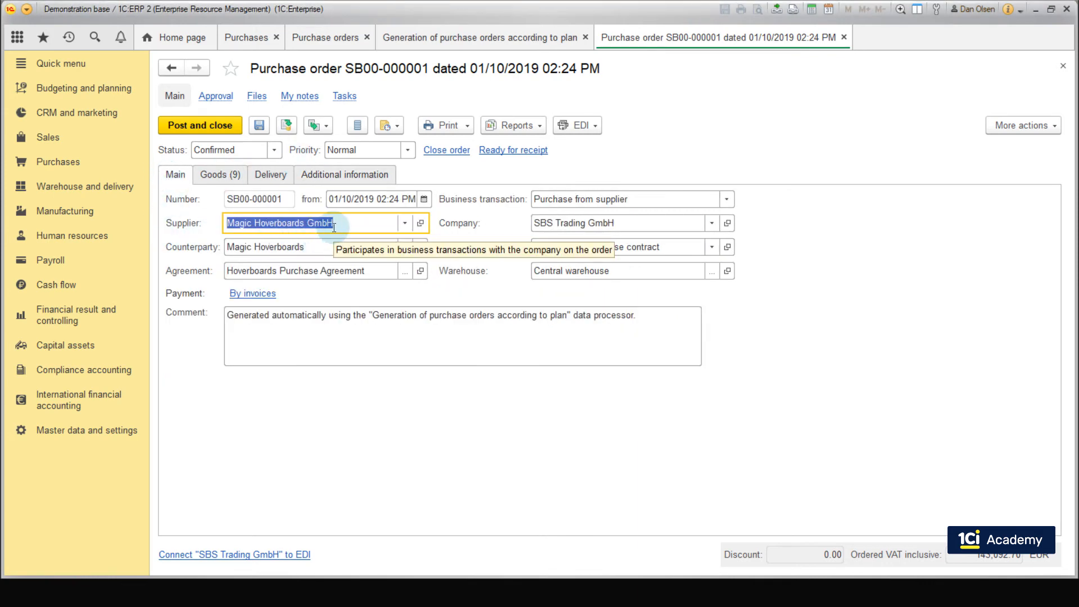
click(240, 181)
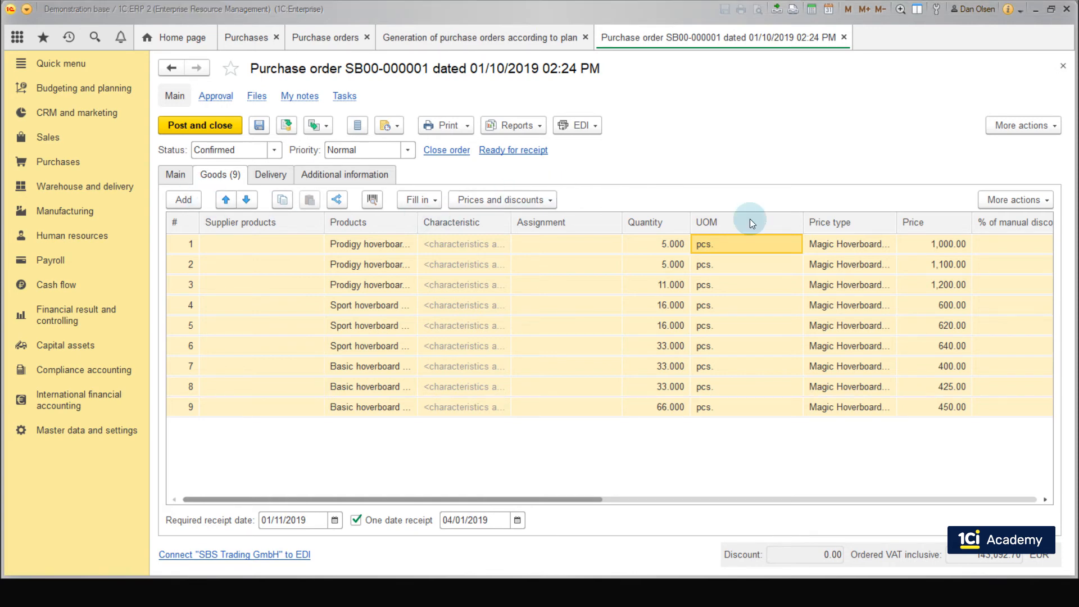
click(169, 179)
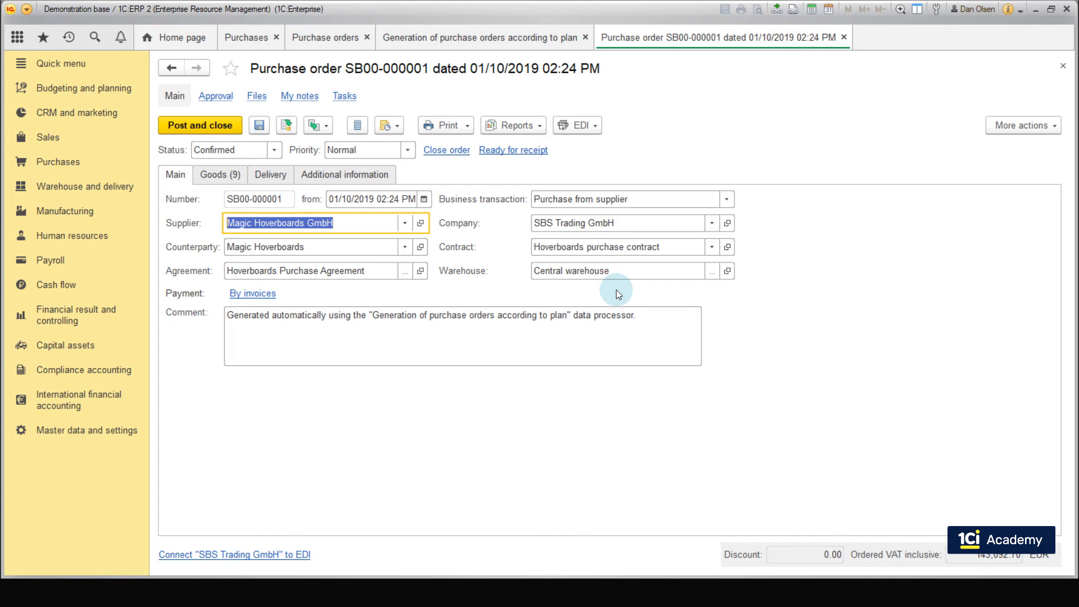
click(316, 127)
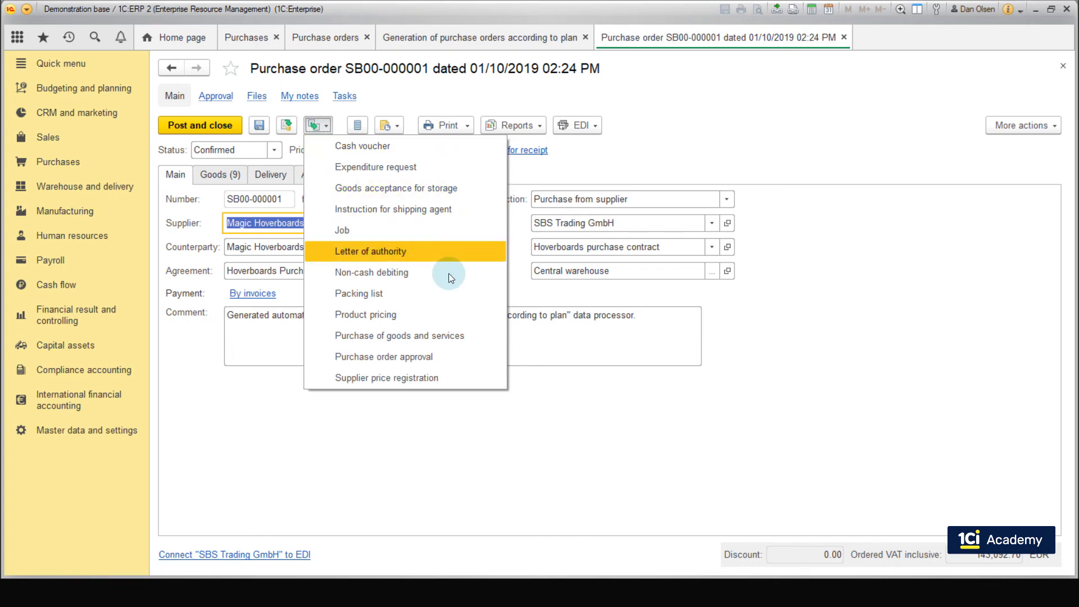
click(460, 339)
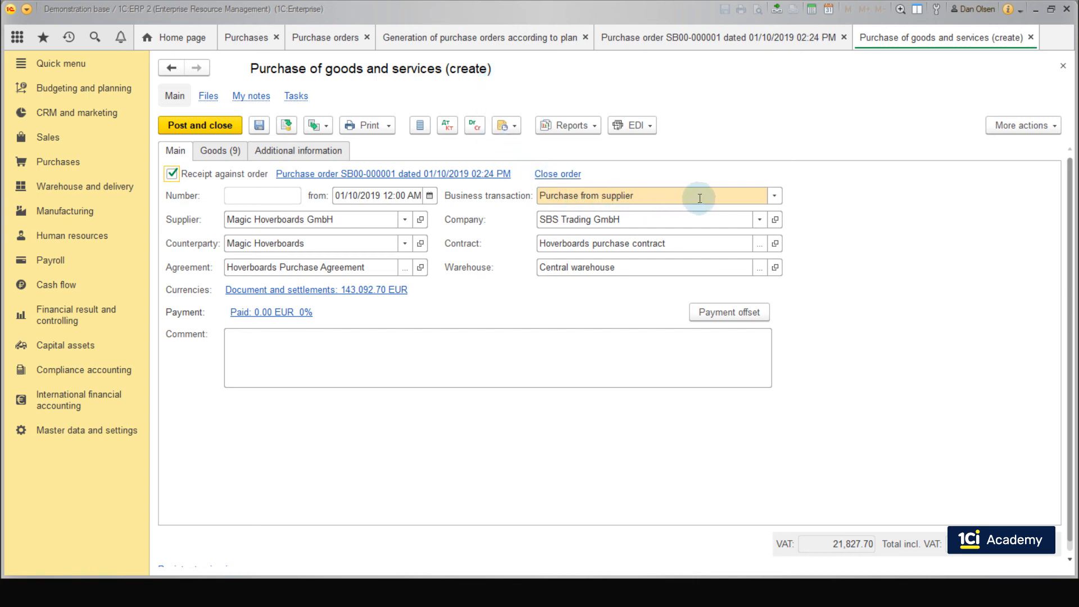
click(776, 195)
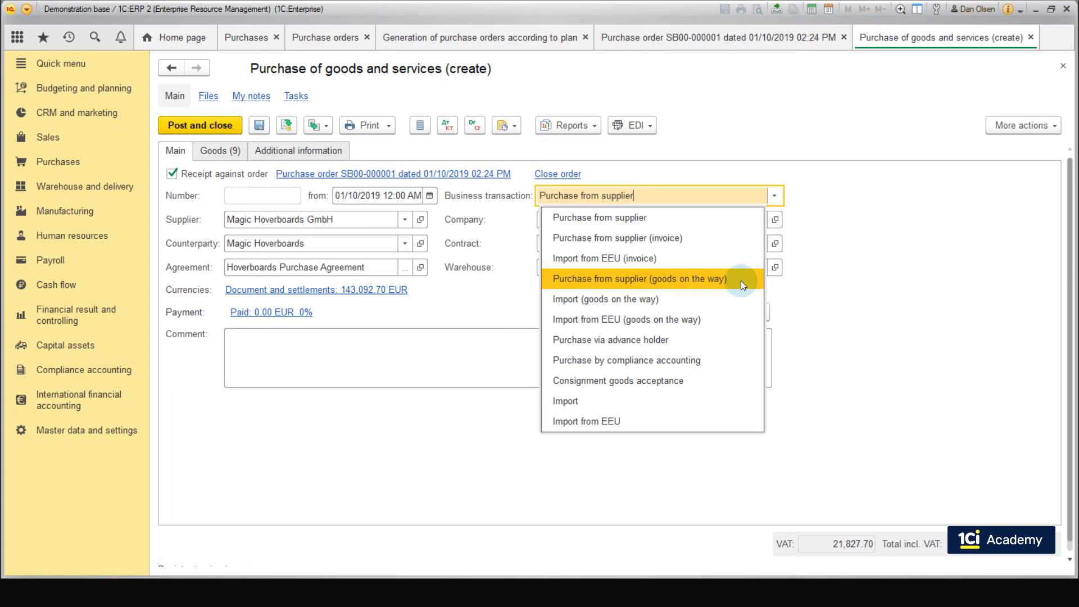
click(671, 214)
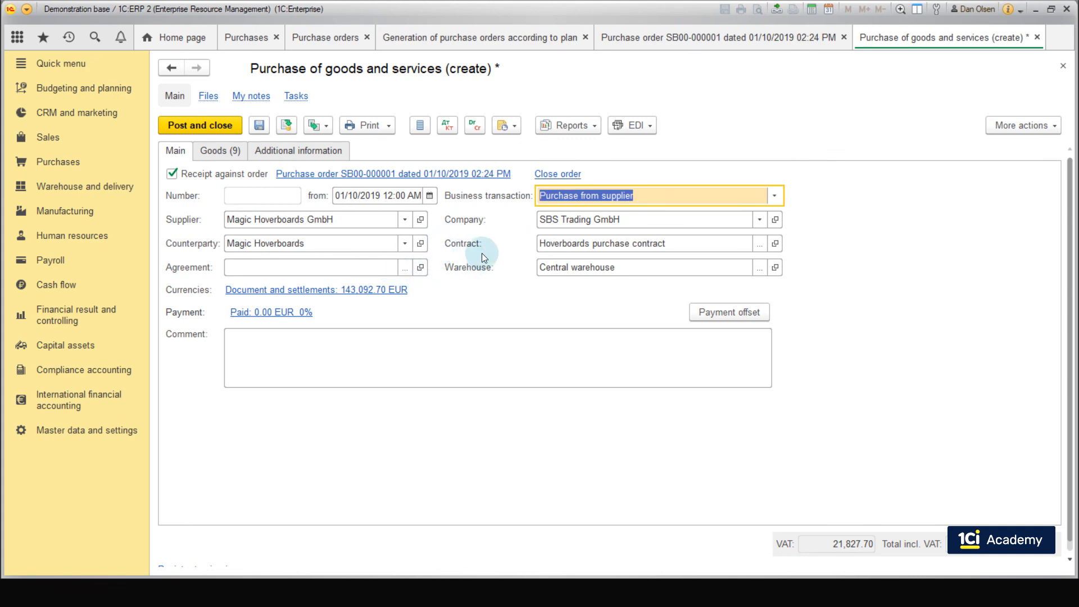
- Review the goods amounts and additional information of the new purchase document, and post and close it
click(212, 150)
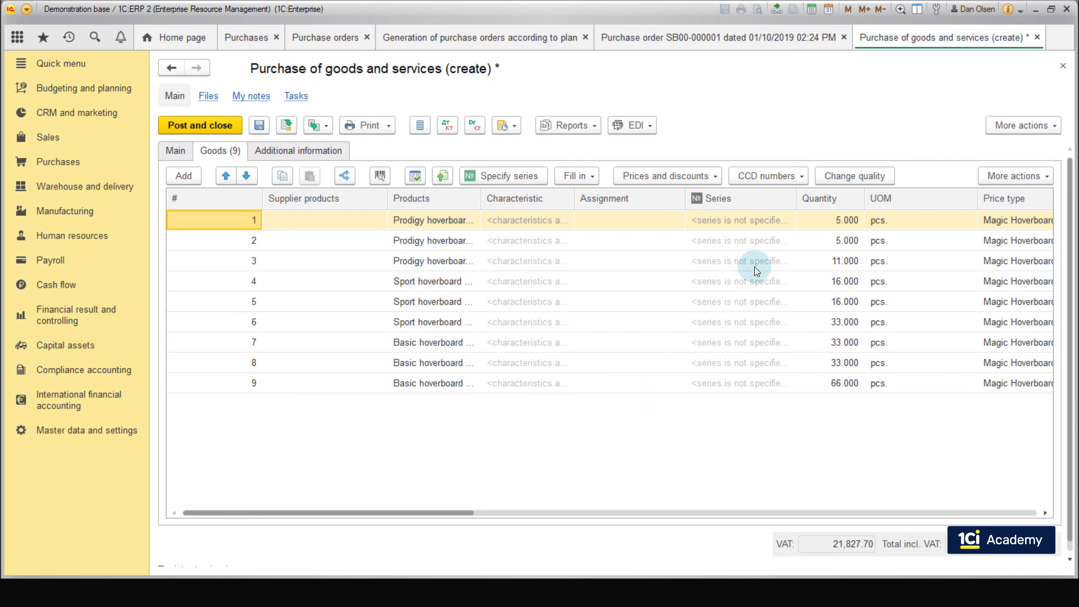
drag(427, 512, 835, 407)
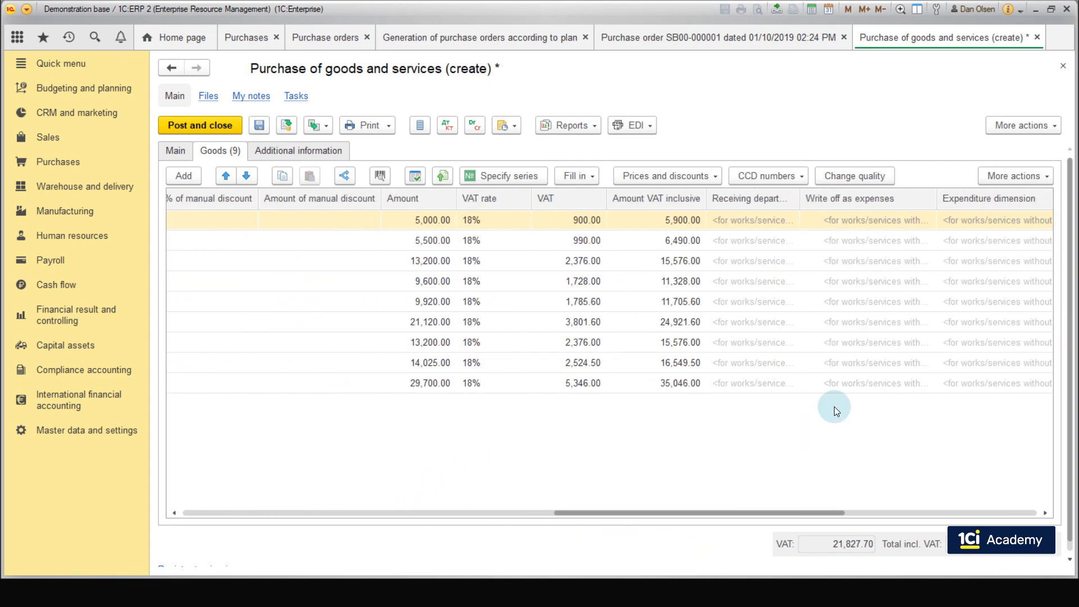
click(298, 153)
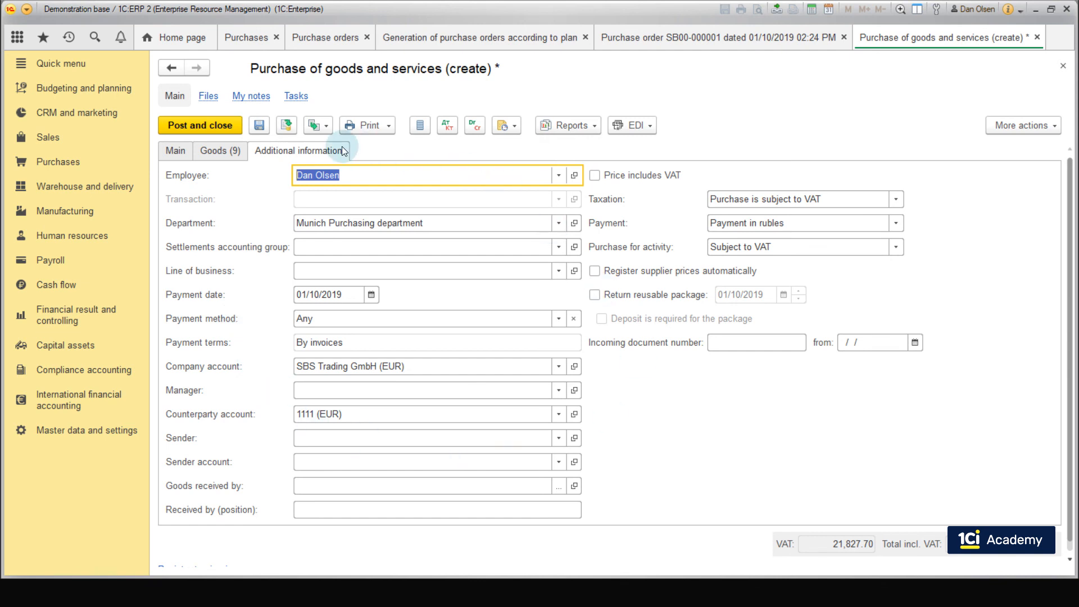
click(228, 125)
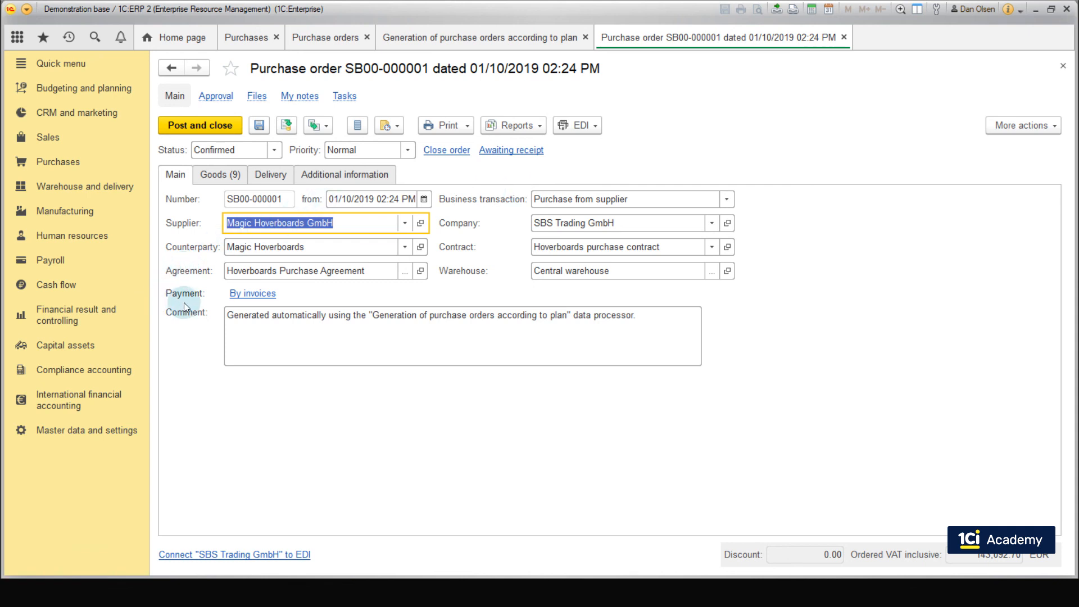
- Examine the payment rules of the purchase order and close them without changes
click(255, 294)
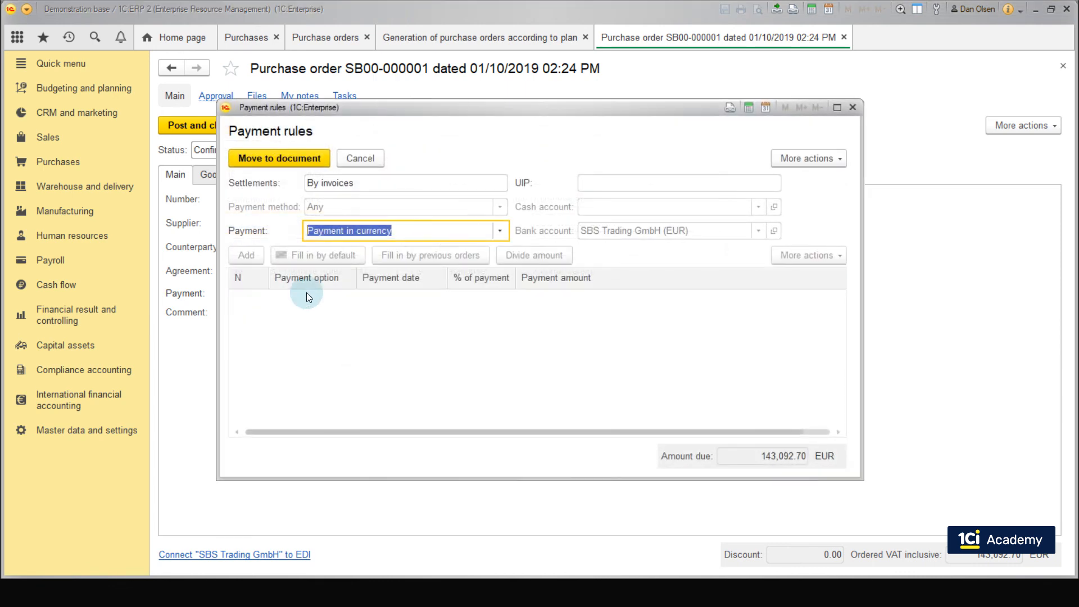
click(854, 108)
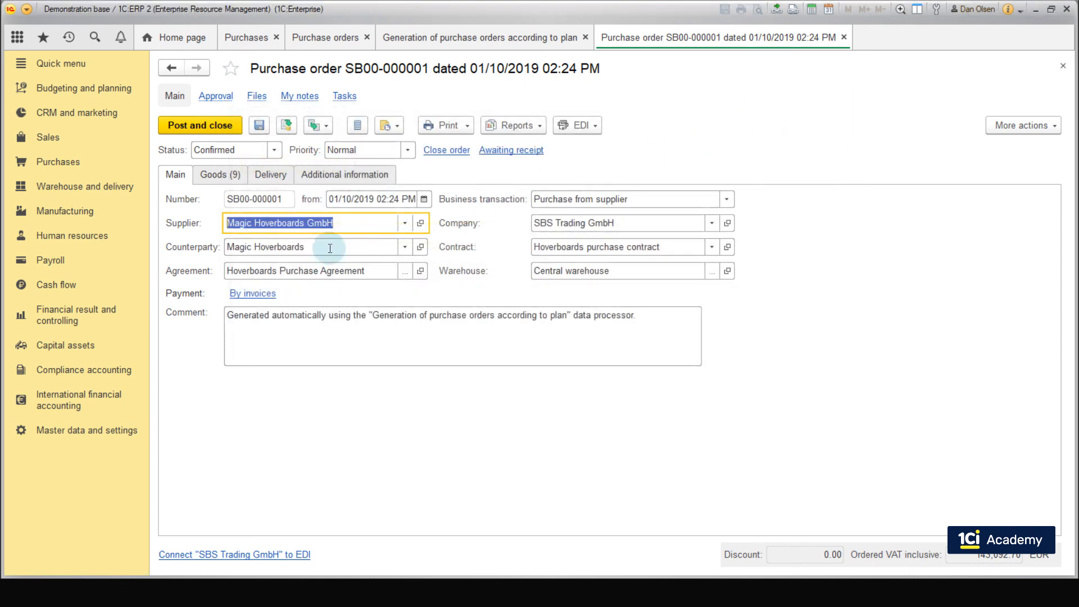